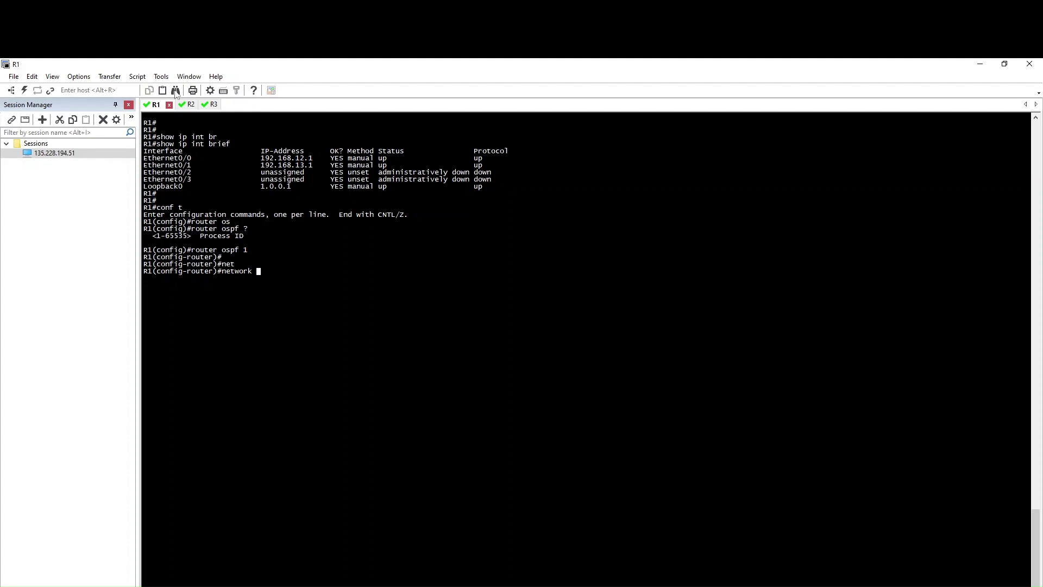
Advertise network 192.168.12.0 with wildcard 0.0.0.255 in area 0 under R1's OSPF process, consulting the command help for the wildcard and area arguments.
drag(262, 158, 315, 159)
right_click(322, 219)
key(BackSpace)
text(0)
key(Tab)
text(?)
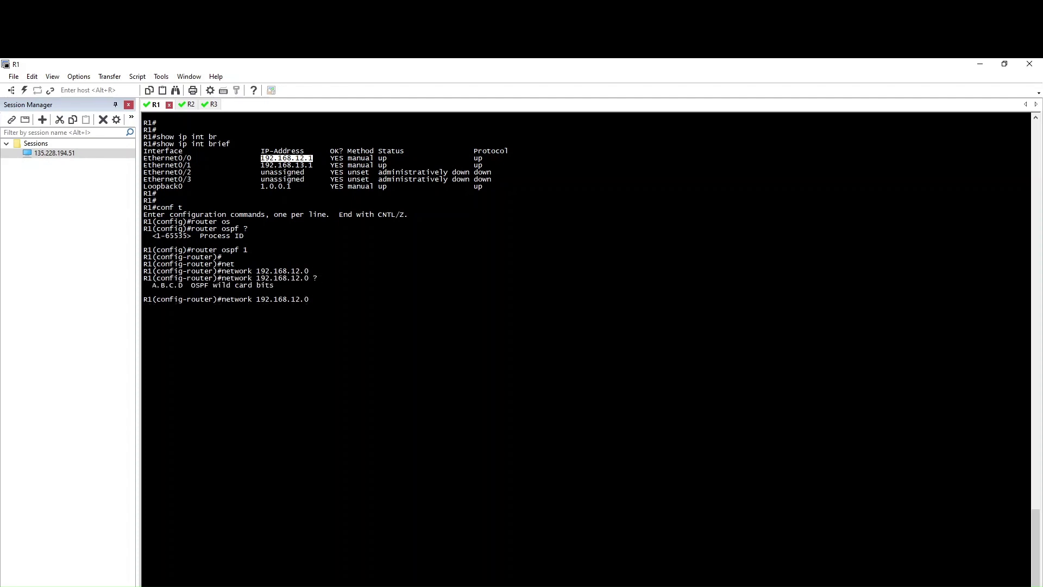
text(0.0.0.255 are)
key(Tab)
text(?)
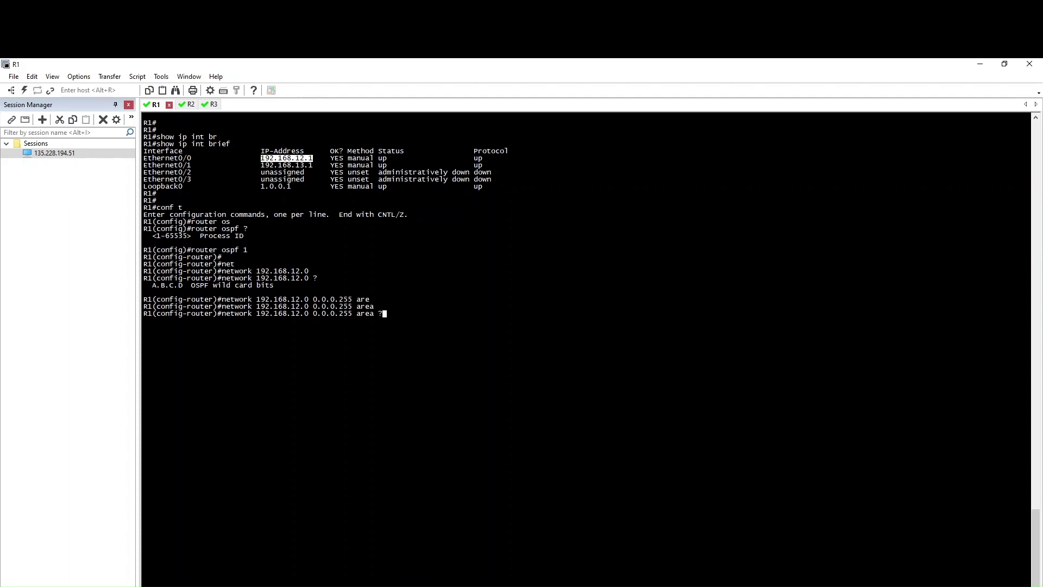
key(BackSpace)
text(0)
key(Return)
Add network 192.168.13.0 with wildcard 0.0.0.255 in area 0 to R1's OSPF process.
text(net)
key(Tab)
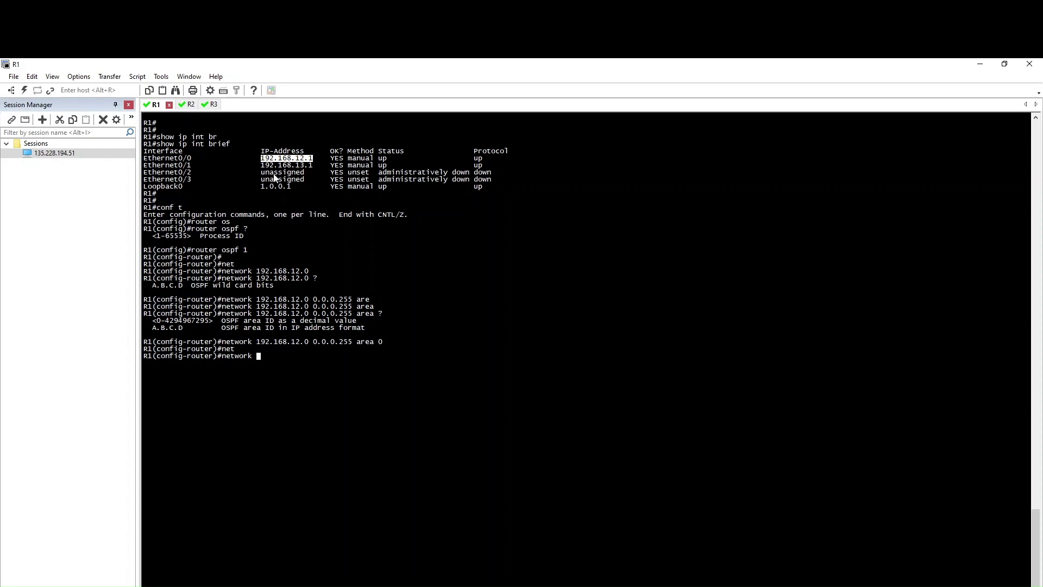
drag(262, 165, 308, 165)
right_click(422, 288)
text(0 0.0.0.255 area 0)
key(Return)
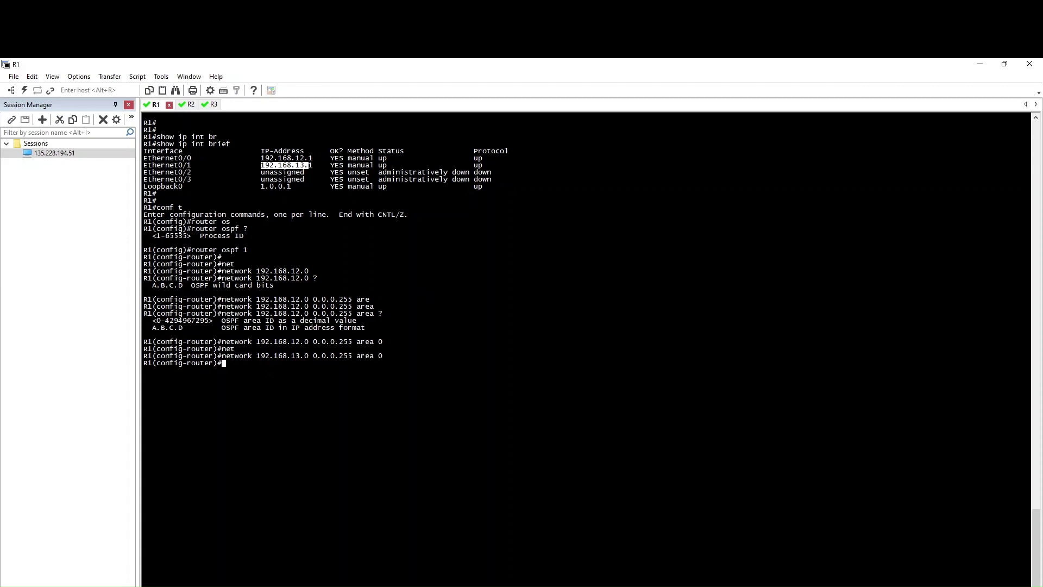
Leave configuration mode on R1 and save the configuration with wr.
text(end)
key(Return)
key(Return)
text(wr)
key(Return)
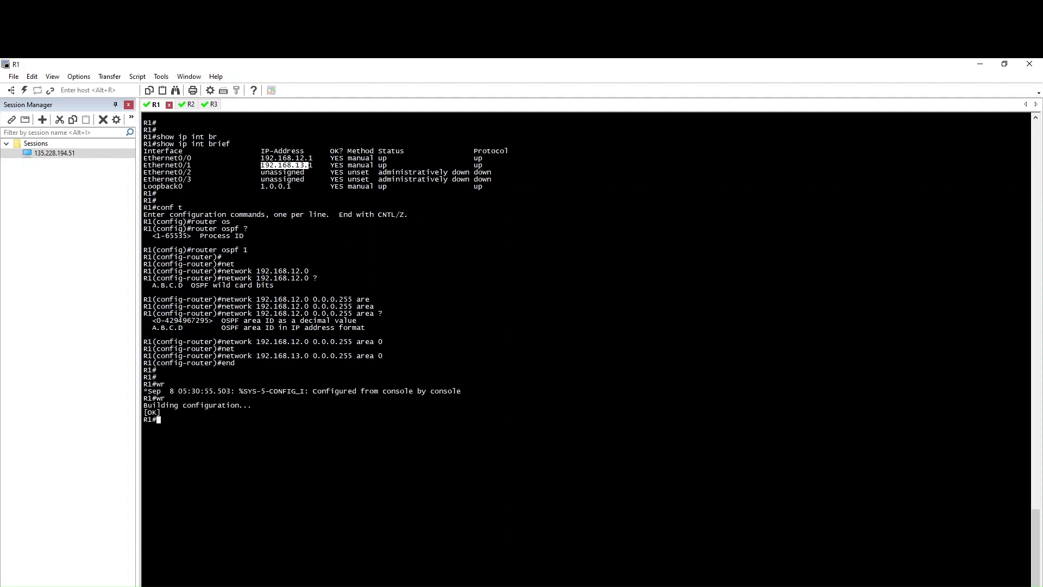
Show R1's OSPF interface details with show ip ospf int and its routing protocols with show ip protocols.
text(show ip ospf int)
key(Return)
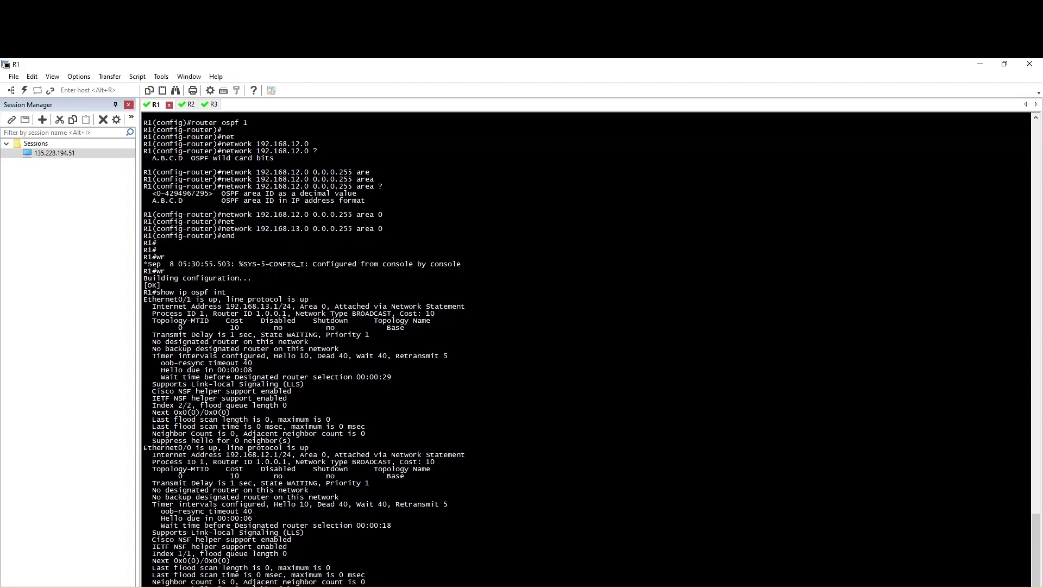
key(Return)
text(show ip pro)
key(Tab)
key(Return)
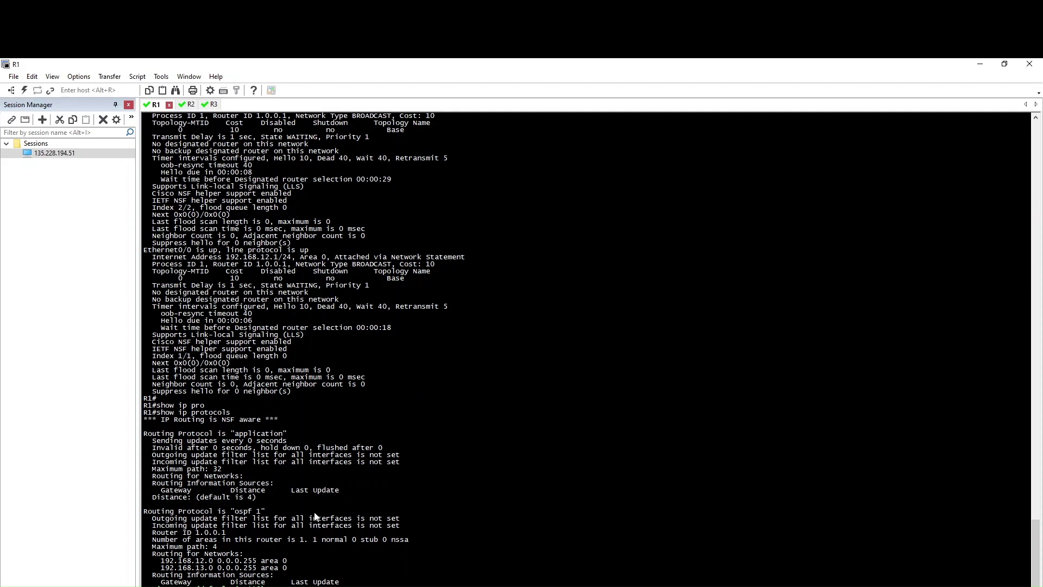
Examine the ospf 1 section of R1's protocols output for the advertised networks and the router ID.
drag(144, 511, 277, 513)
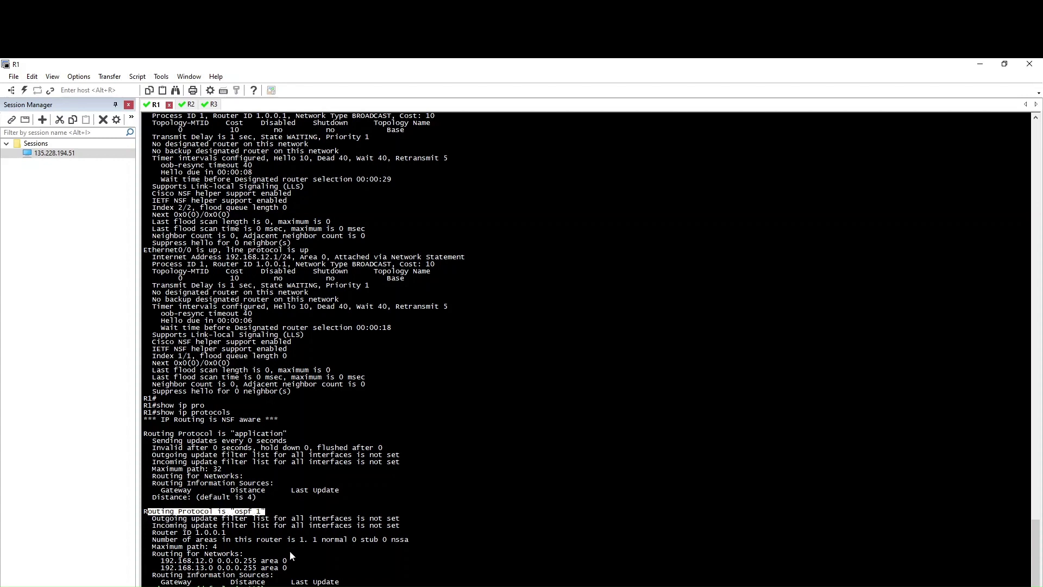
drag(288, 567, 147, 565)
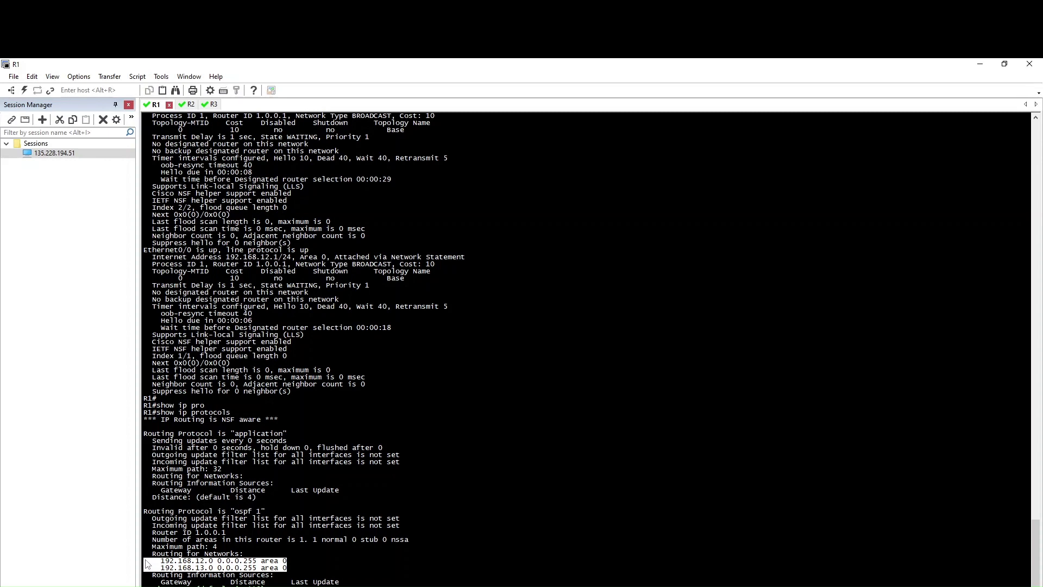
click(292, 556)
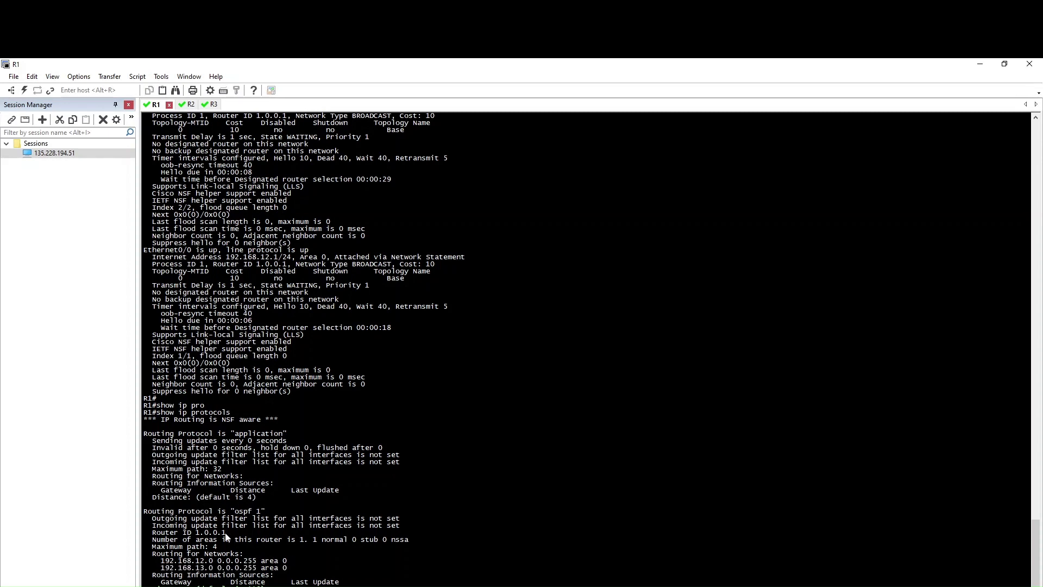
drag(225, 532, 156, 535)
click(199, 537)
Examine the loopback and Ethernet addresses in R1's earlier interface summary to see where the router ID comes from.
scroll(201, 521, up, 15)
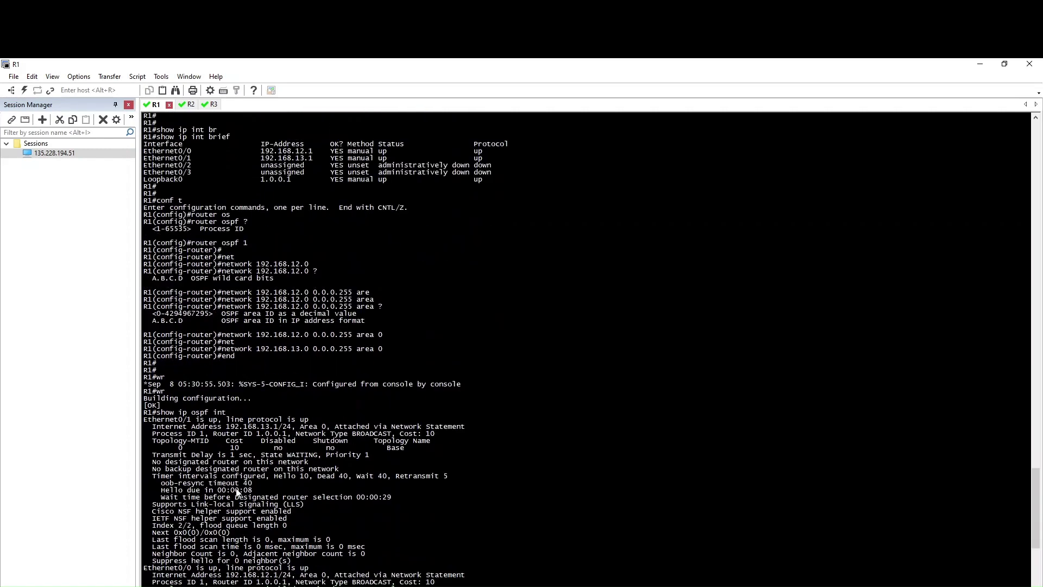
scroll(237, 492, up, 8)
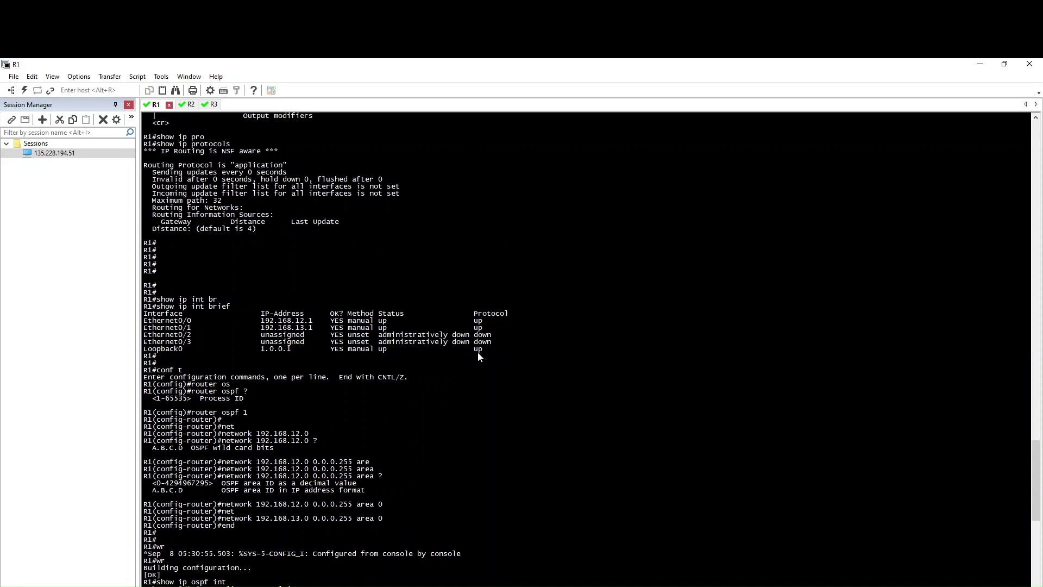
drag(427, 355, 126, 316)
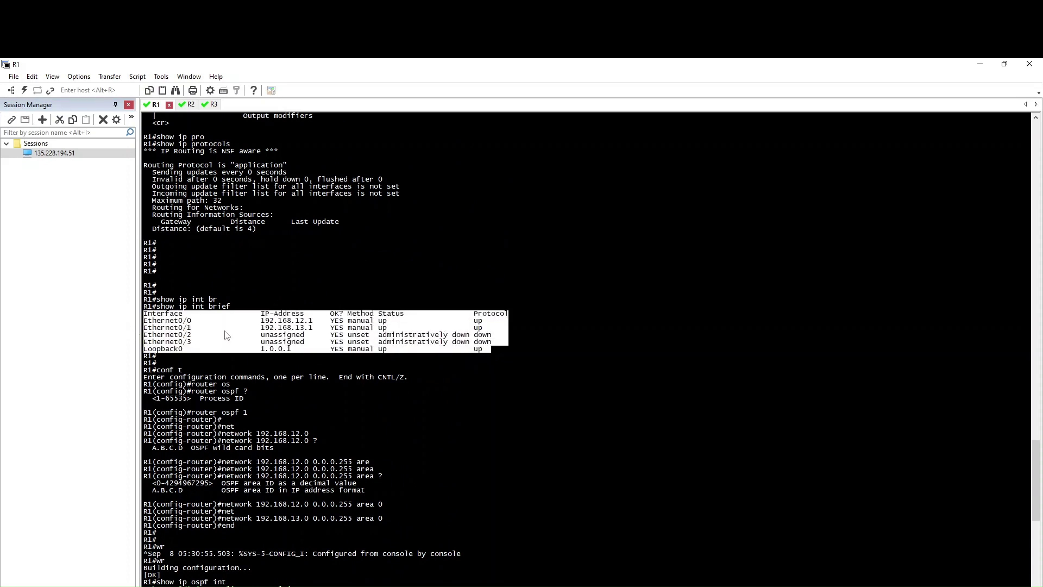
click(277, 353)
drag(292, 352, 261, 354)
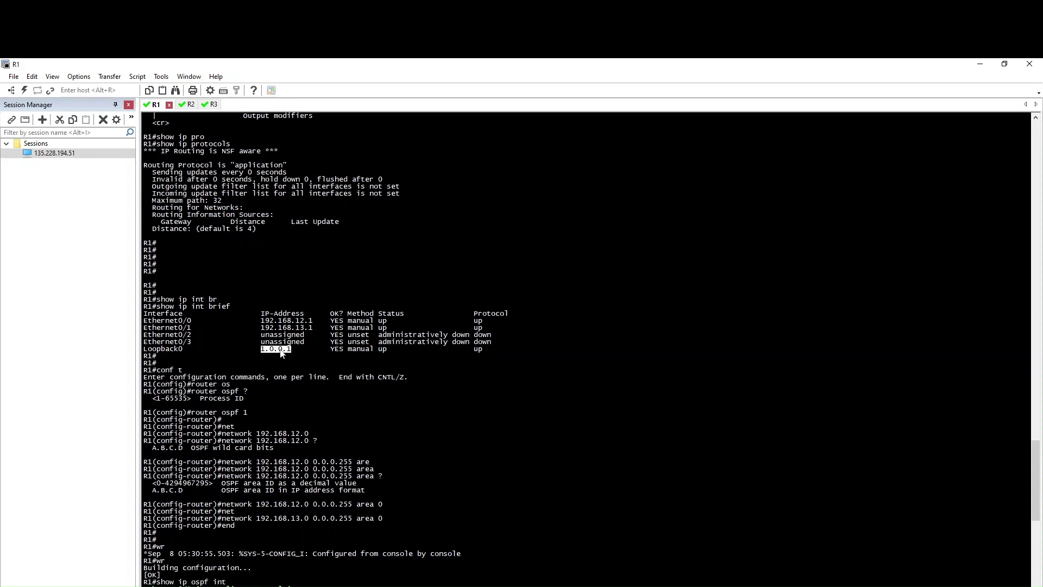
drag(485, 351, 144, 351)
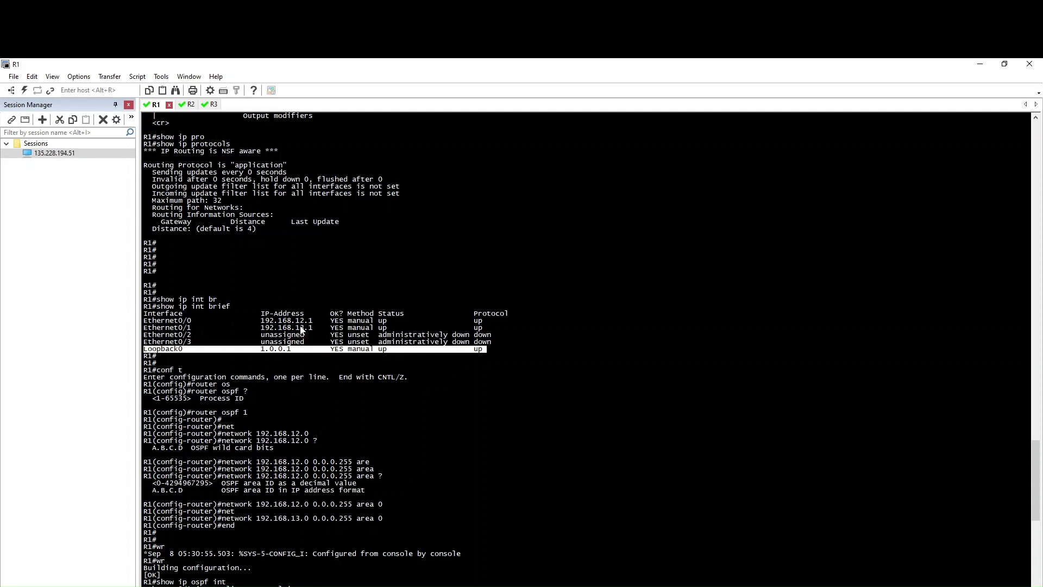
drag(485, 328, 144, 322)
click(269, 357)
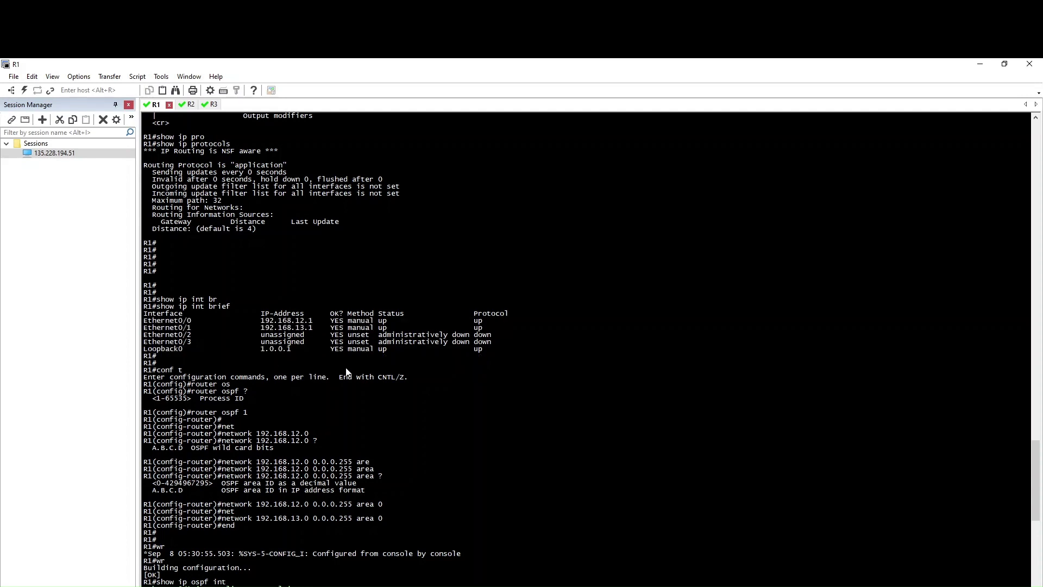
scroll(348, 372, down, 15)
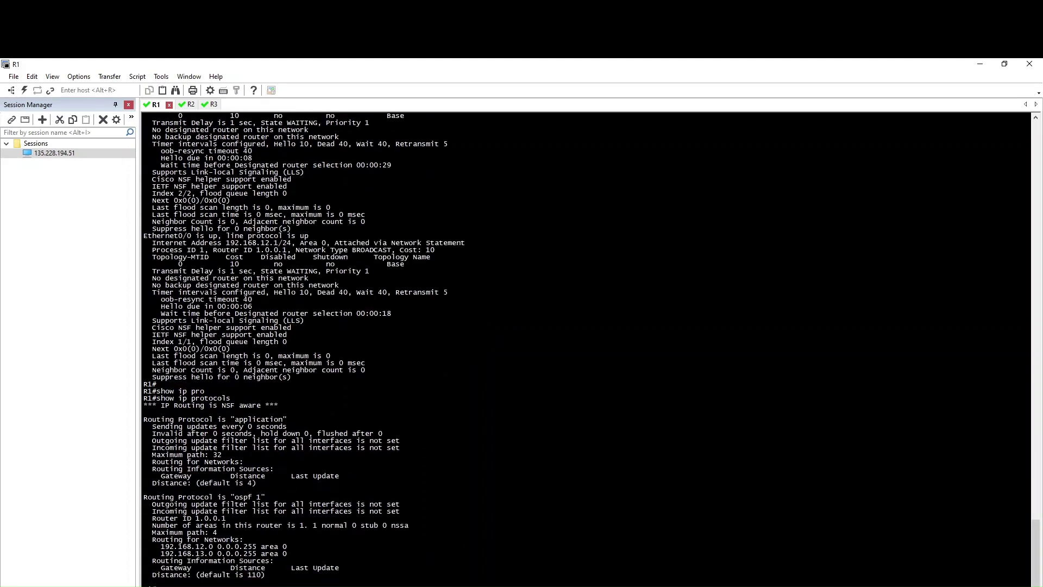
Switch to the R2 session, enter configuration mode and start OSPF process 1.
click(187, 104)
key(Return)
text(conf t)
key(Return)
text(router ospf 1)
key(Return)
Advertise network 192.168.12.0 with wildcard 0.0.0.255 in area 0 under R2's OSPF process.
text(net)
key(Tab)
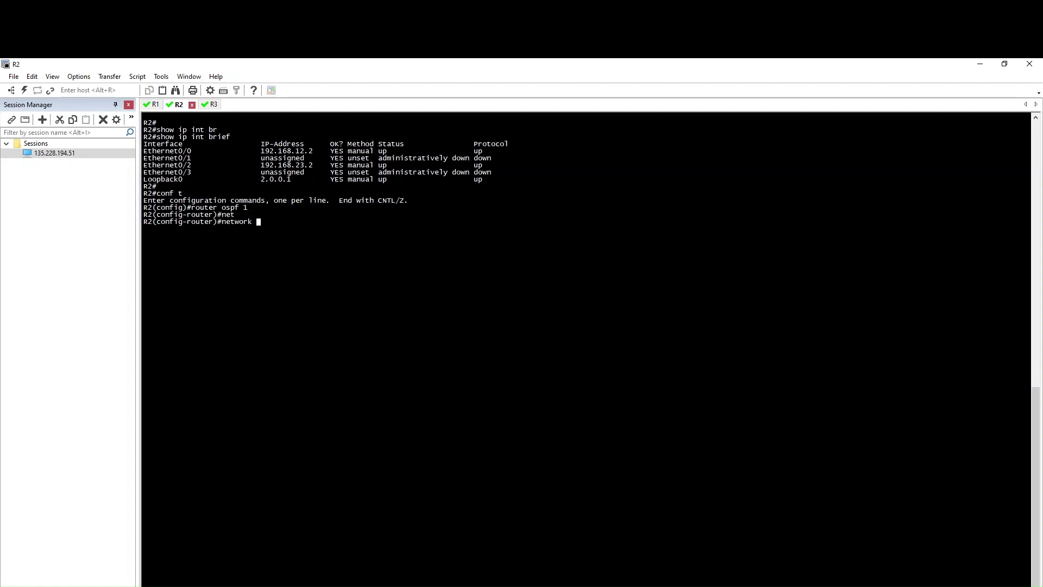
drag(261, 151, 307, 157)
right_click(330, 216)
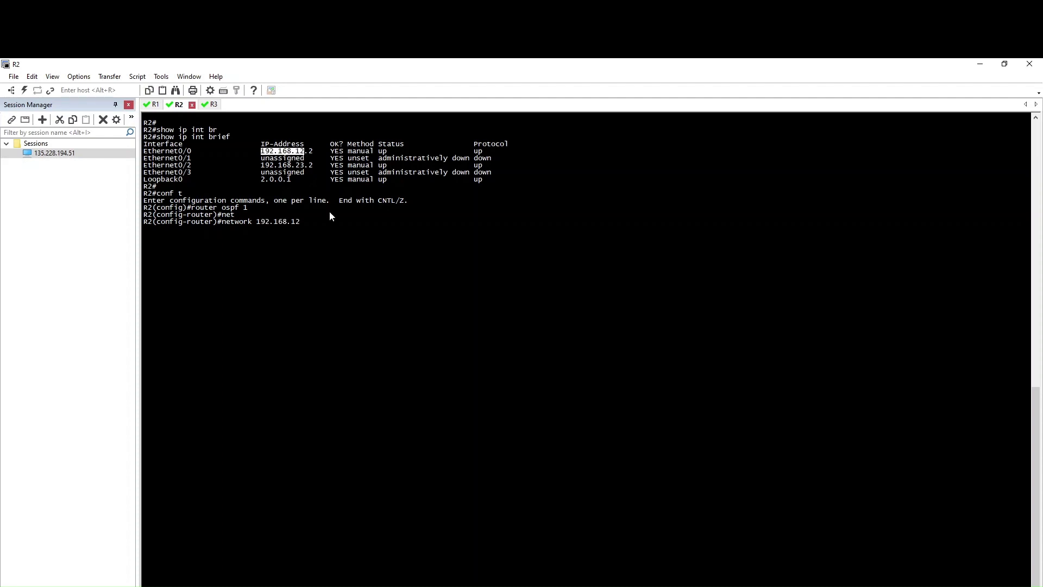
text(.0 0.0.0.255 area 0)
key(Return)
Add network 192.168.23.0 with wildcard 0.0.0.255 in area 0 to R2's OSPF process.
text(net)
key(Tab)
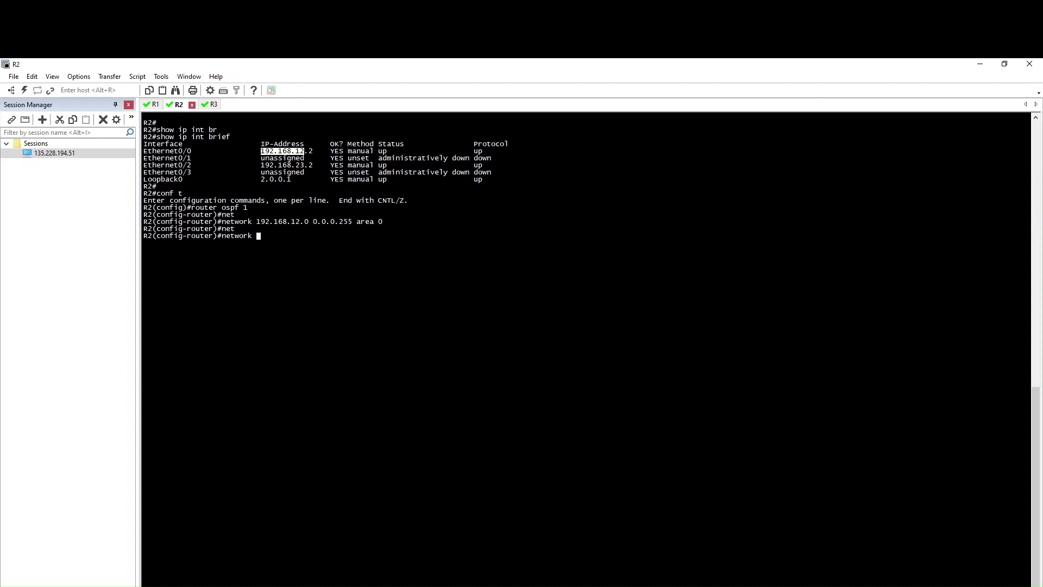
drag(261, 165, 308, 170)
right_click(308, 171)
text(0 )
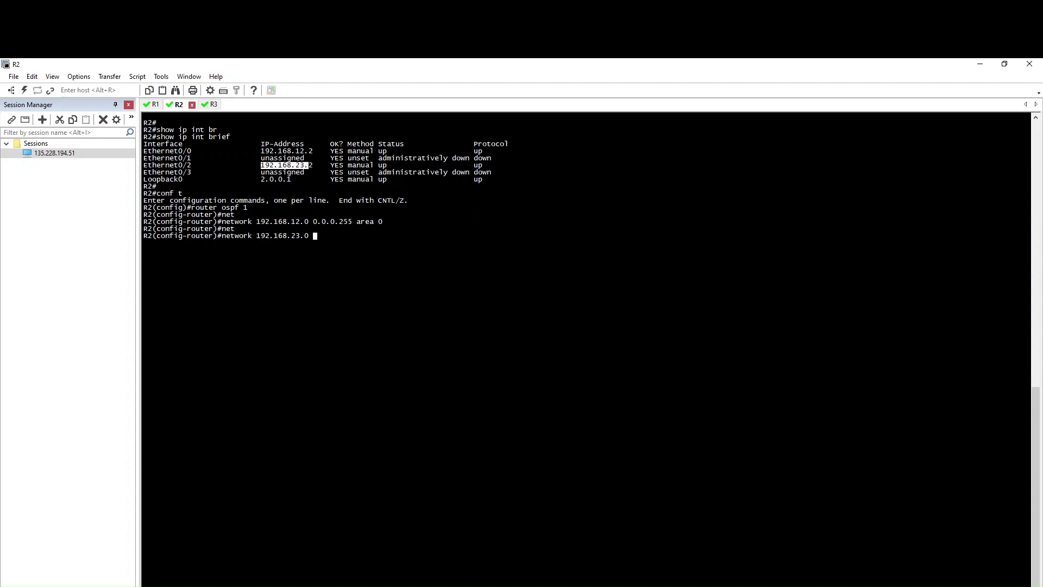
text(0.0.0.255 are)
key(Tab)
text(0)
key(Return)
key(Return)
key(Return)
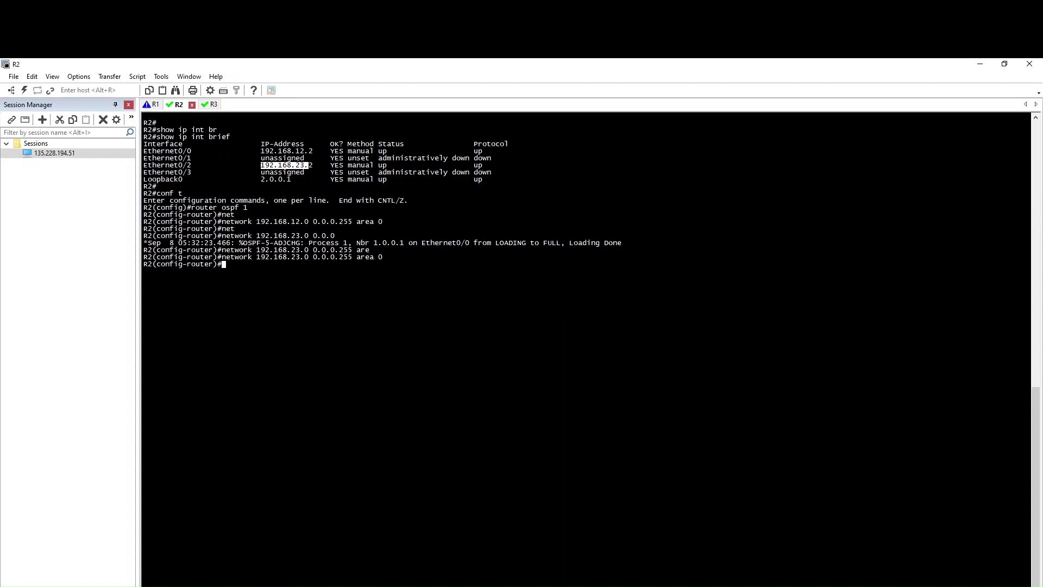
End configuration mode on R2 and return to the privileged prompt.
text(end)
key(Return)
key(Return)
key(Return)
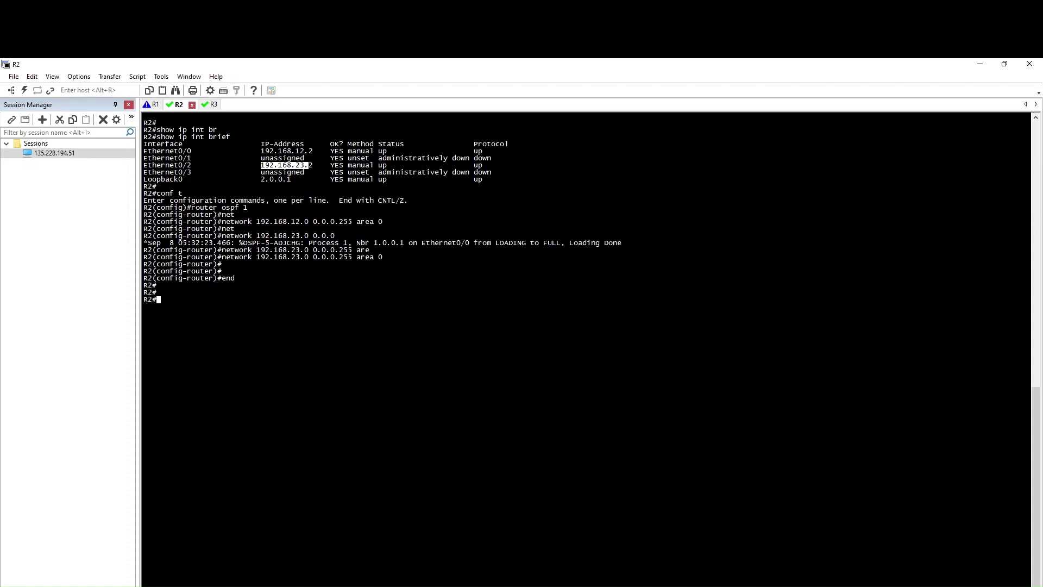
Examine the OSPF adjacency message and the process ID in the router ospf command on R2.
drag(144, 242, 356, 242)
click(338, 248)
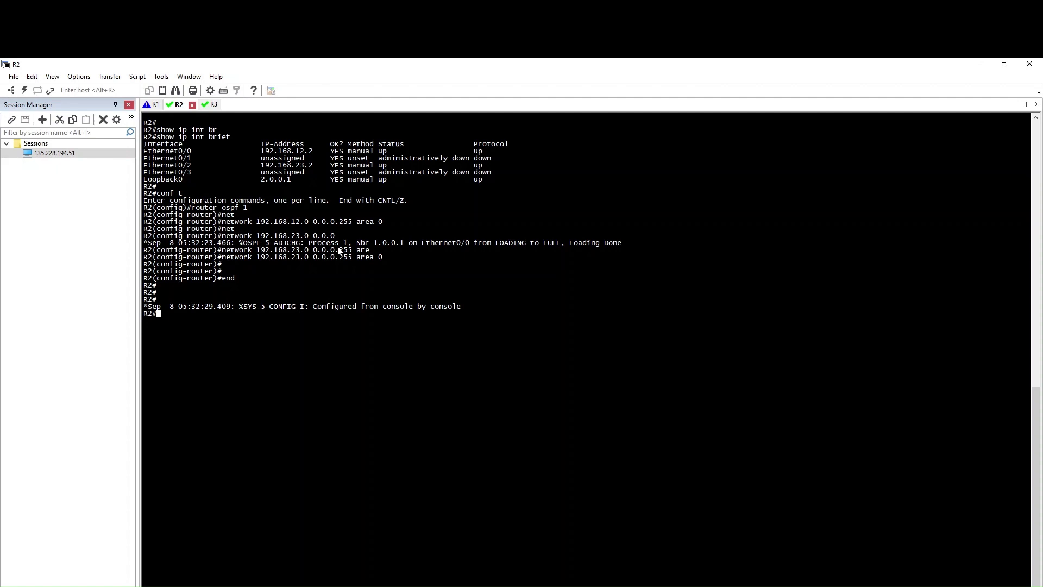
double_click(245, 208)
click(245, 211)
drag(243, 201, 250, 208)
click(246, 212)
drag(247, 207, 193, 208)
Save R2's configuration with wr.
click(419, 311)
text(wr)
key(Return)
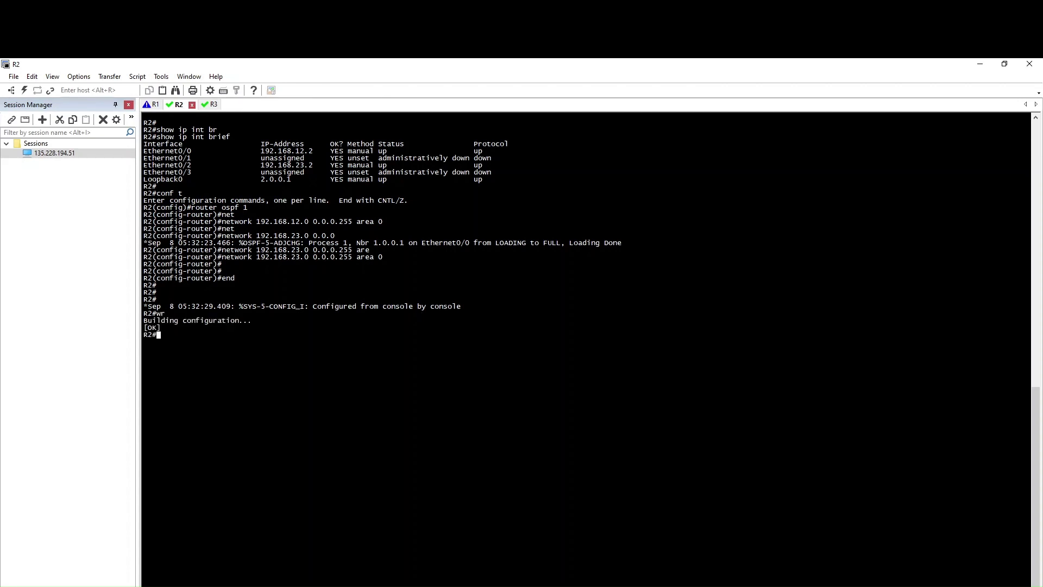
List the options of show ip ospf interface on R2, and run it without arguments to view the interface details.
key(Return)
text(show ip ospf int)
key(Tab)
key(Tab)
text(?)
key(space)
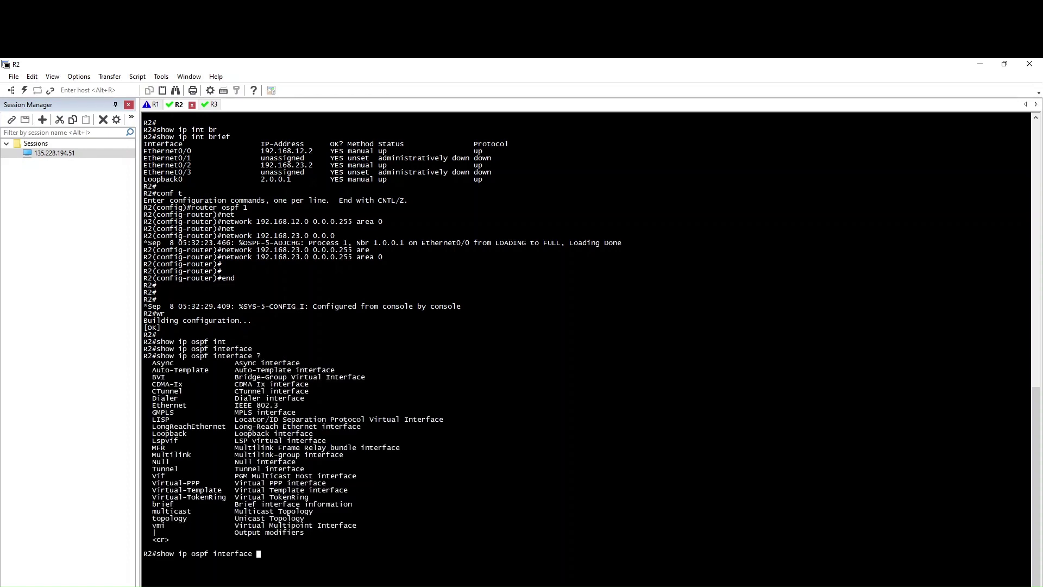
key(Return)
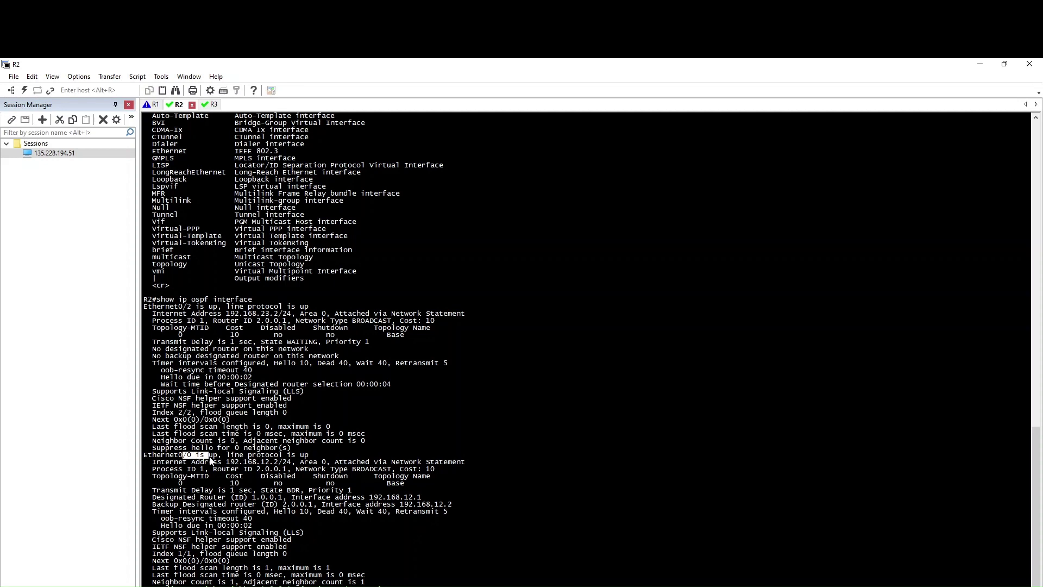
key(Return)
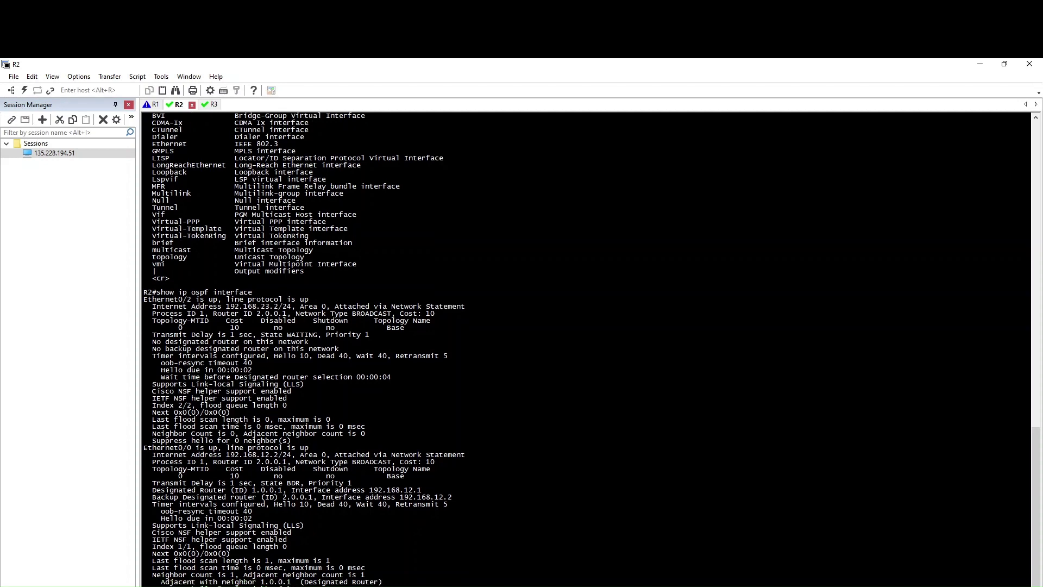
Show R2's OSPF neighbors with show ip ospf neighbor.
key(Return)
text(show ip ospf nei)
key(Tab)
key(Return)
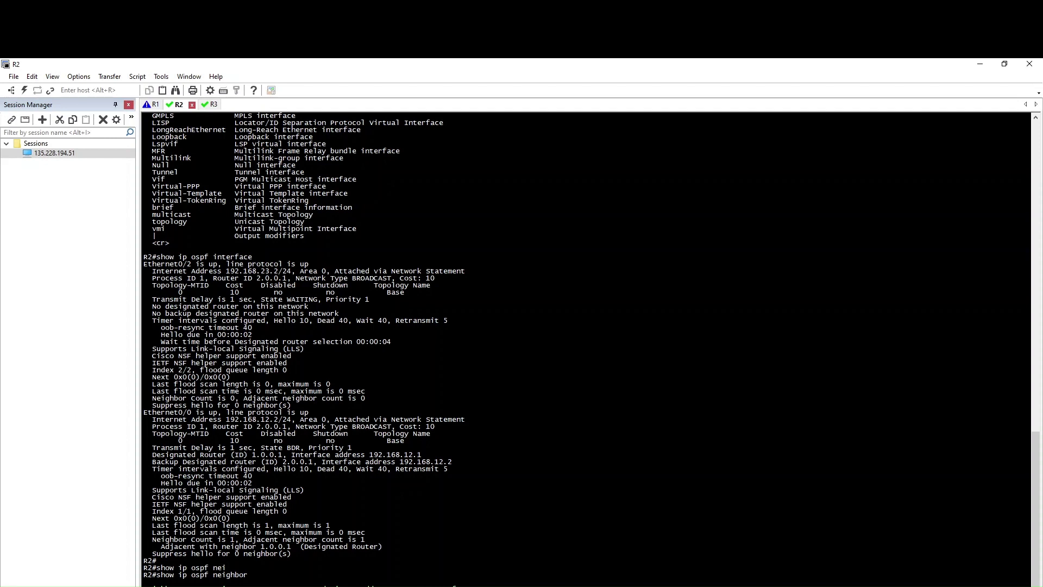
Show R2's routing table with show ip route and examine the entries for the 192.168 networks.
text(show ip route)
key(Return)
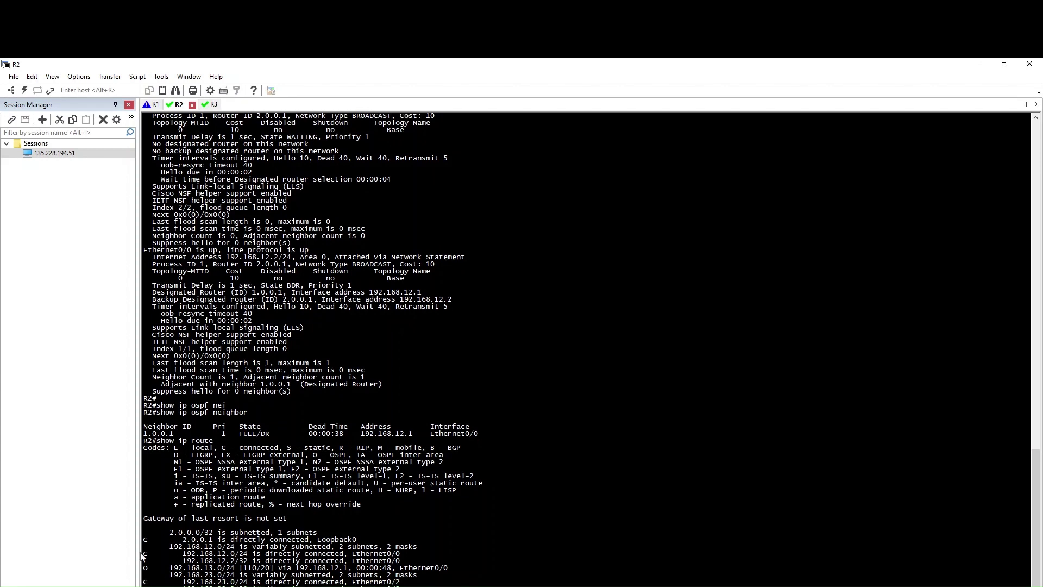
drag(148, 546, 402, 583)
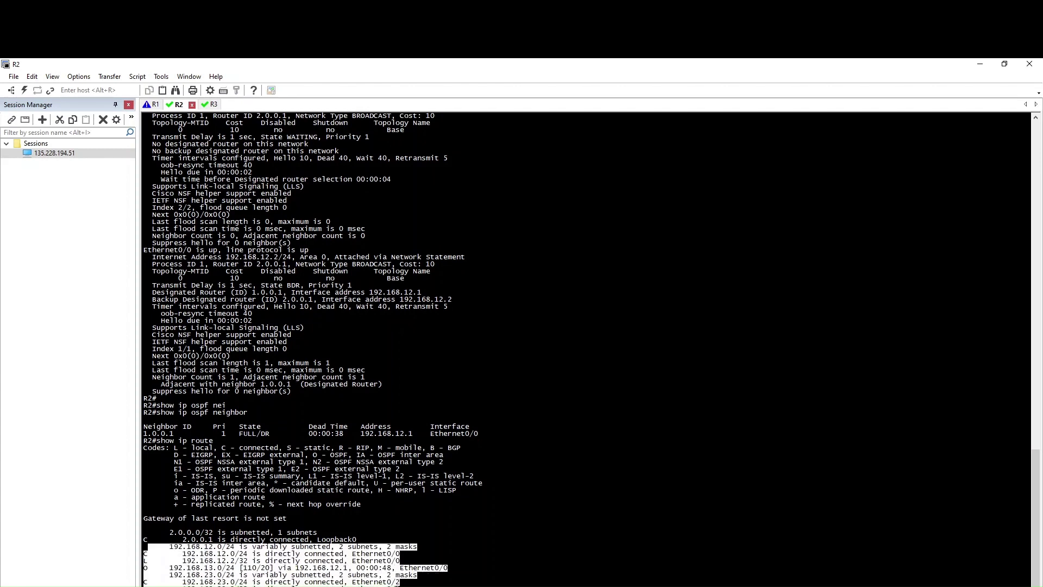
click(402, 584)
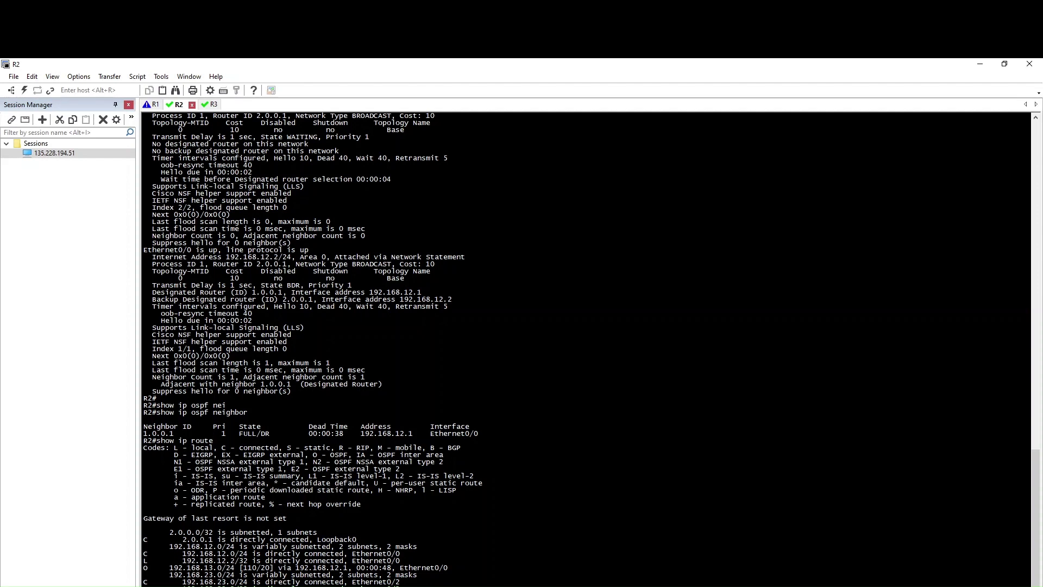
drag(144, 575, 400, 582)
click(403, 583)
Examine the OSPF-learned route to 192.168.13.0/24 in R2's routing table.
scroll(415, 580, up, 2)
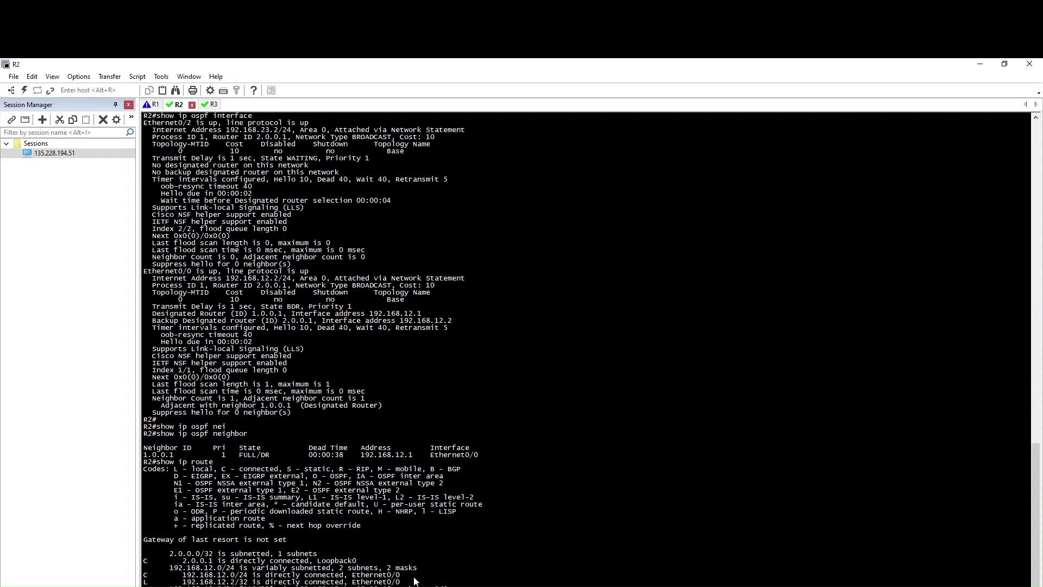
scroll(402, 582, down, 2)
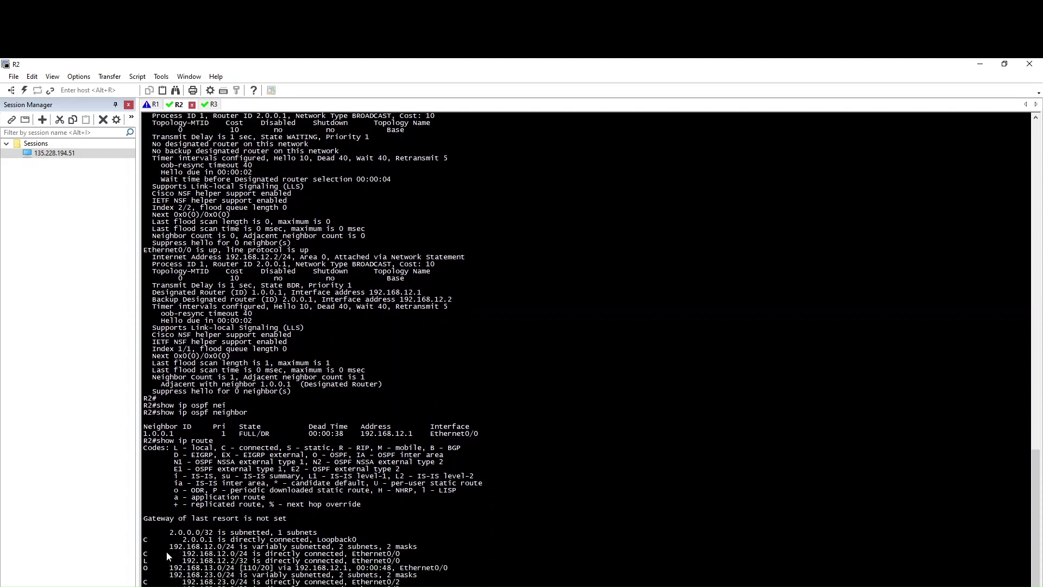
drag(143, 568, 392, 569)
triple_click(456, 567)
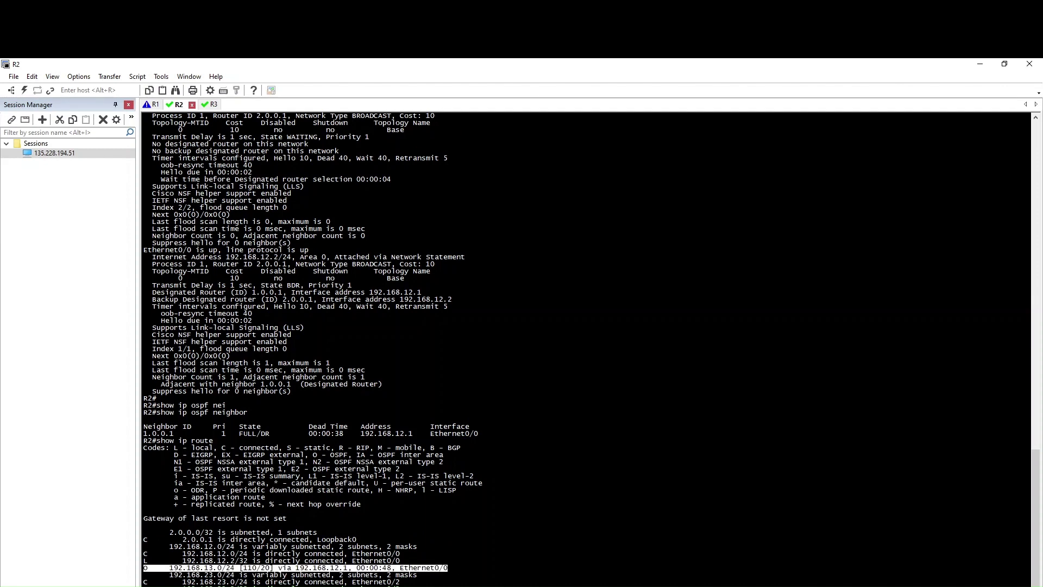
List the options of show ip route on R2, then run show ip route ospf and examine the OSPF-only routing entries.
key(Return)
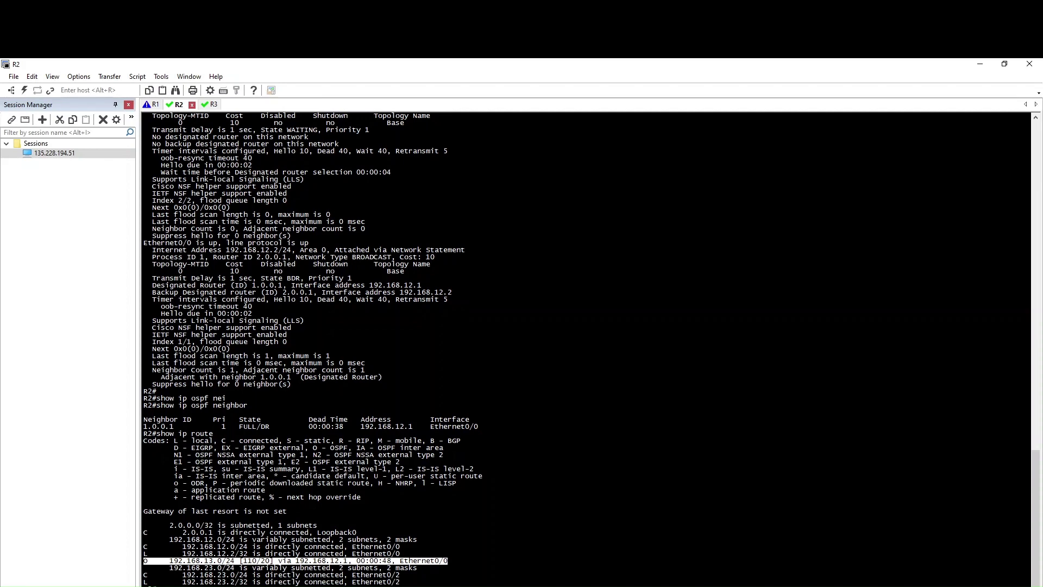
scroll(313, 348, down, 8)
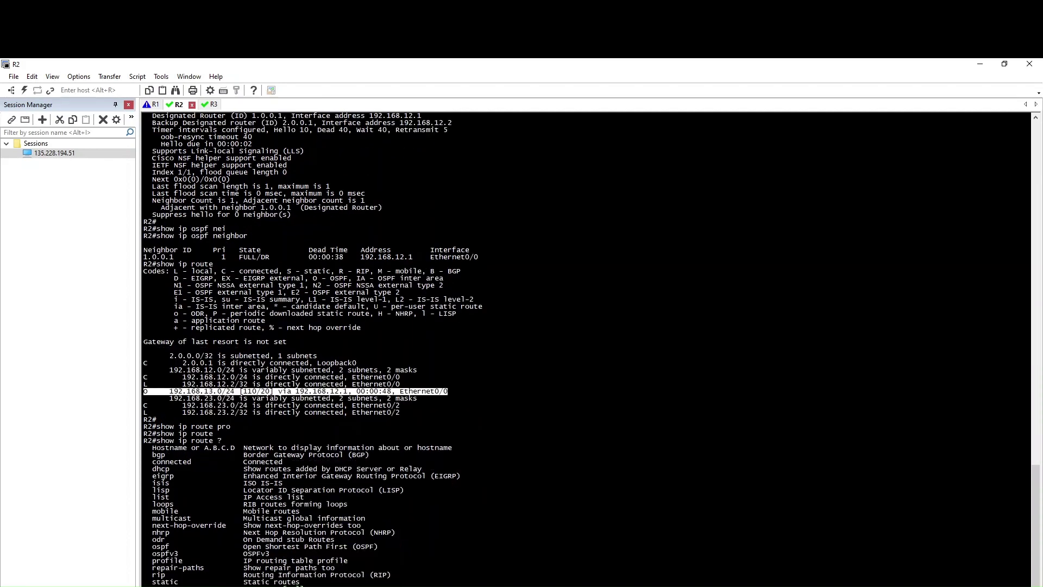
scroll(313, 348, down, 2)
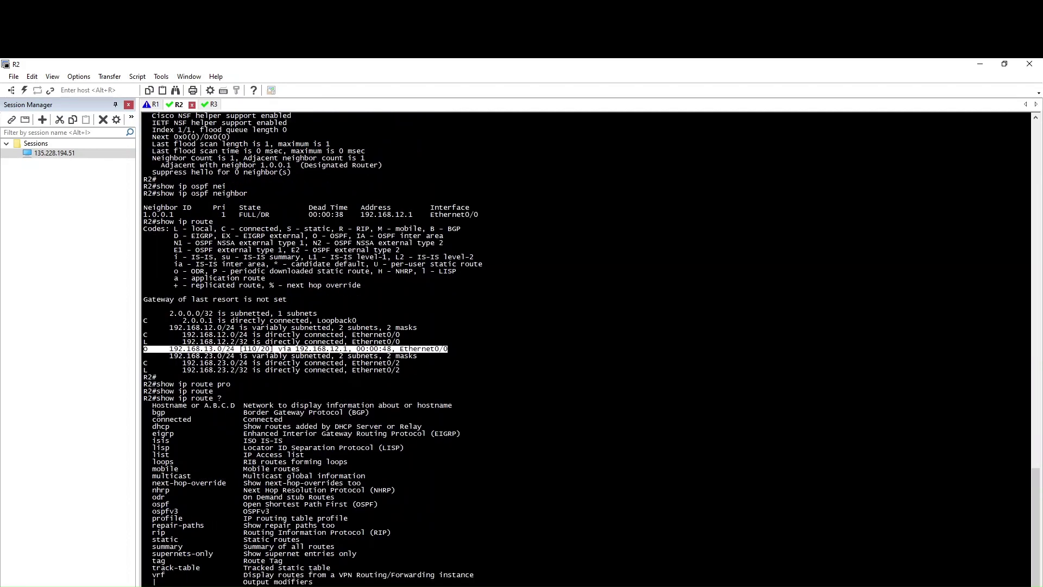
scroll(313, 348, down, 1)
scroll(313, 348, down, 5)
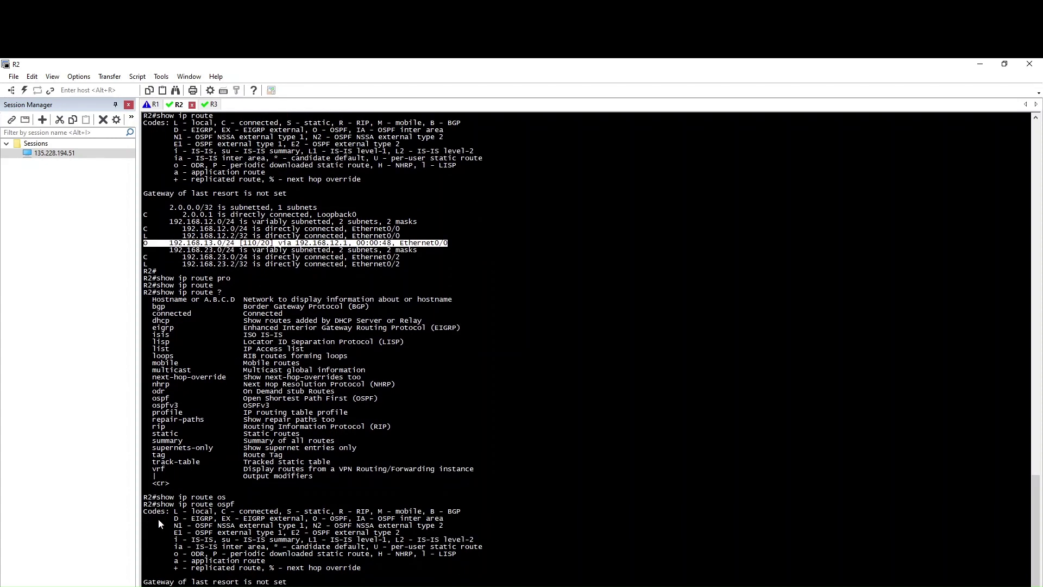
click(304, 579)
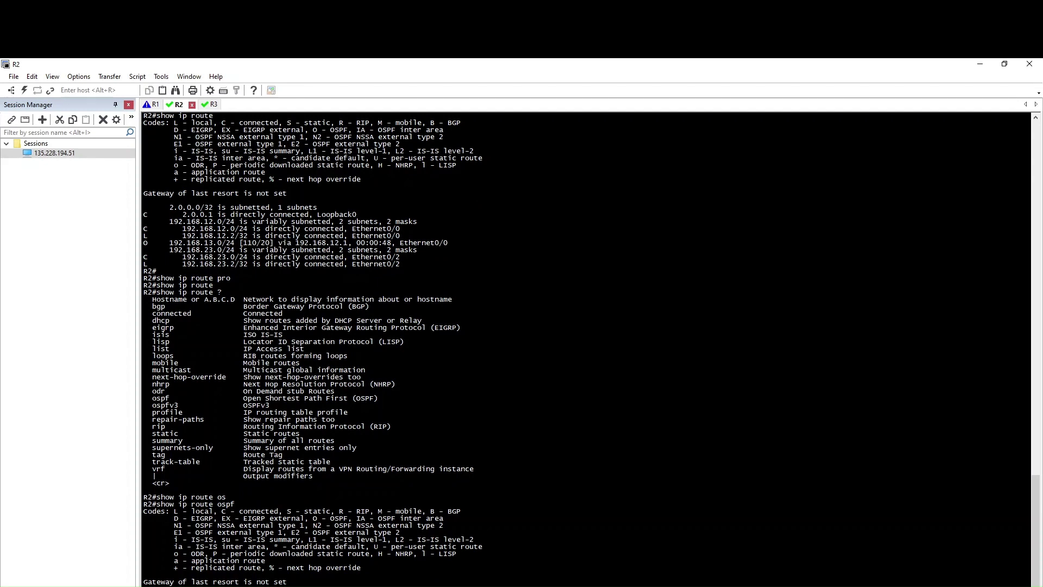
drag(169, 586, 176, 586)
click(307, 584)
Switch to the R3 session, enter global configuration mode and start OSPF process 100.
click(211, 104)
text(conf t)
key(Return)
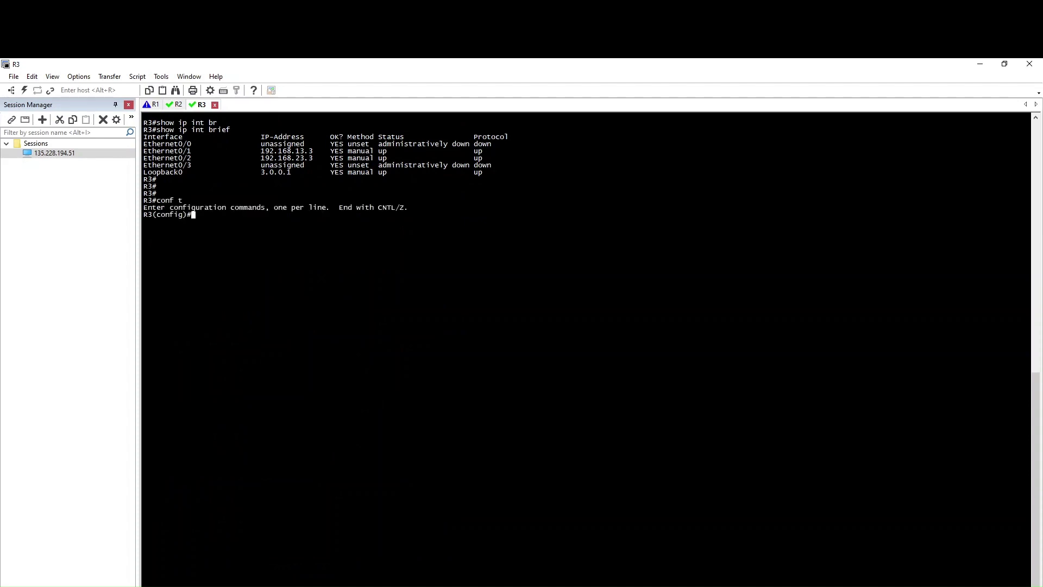
text(router ospf 100)
key(Return)
Advertise network 192.168.13.0 with wildcard mask 0.0.0.255 in area 0 on R3.
text(net)
key(Tab)
drag(258, 153, 308, 152)
right_click(337, 222)
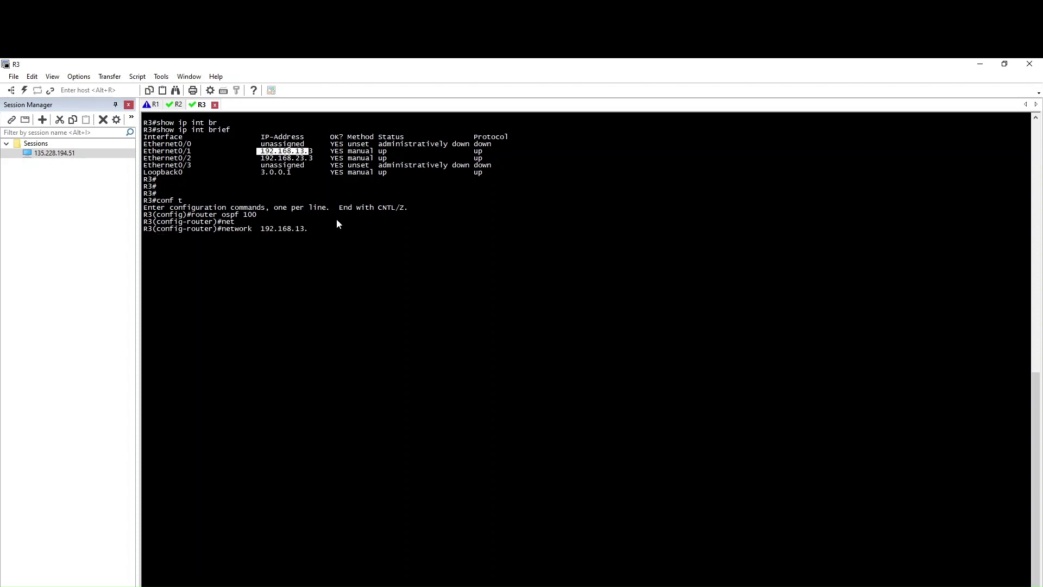
text(0 0.0.0.255 area)
key(Tab)
text(0)
key(Return)
Advertise network 192.168.23.0 with wildcard mask 0.0.0.255 in area 0 on R3.
text(net)
key(Tab)
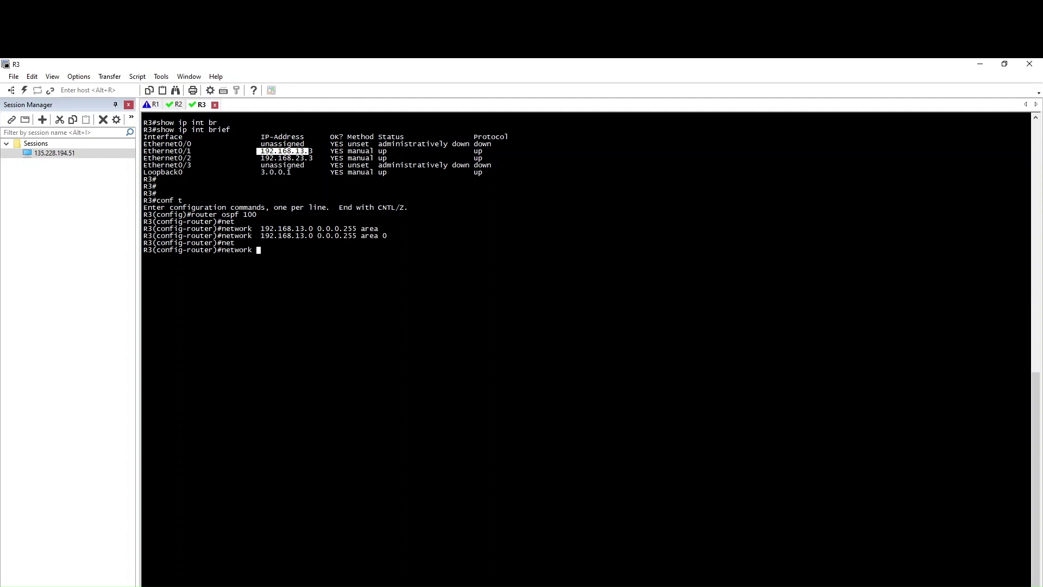
drag(260, 158, 318, 158)
right_click(337, 246)
key(BackSpace)
key(BackSpace)
key(BackSpace)
text(0 0.0.0.255)
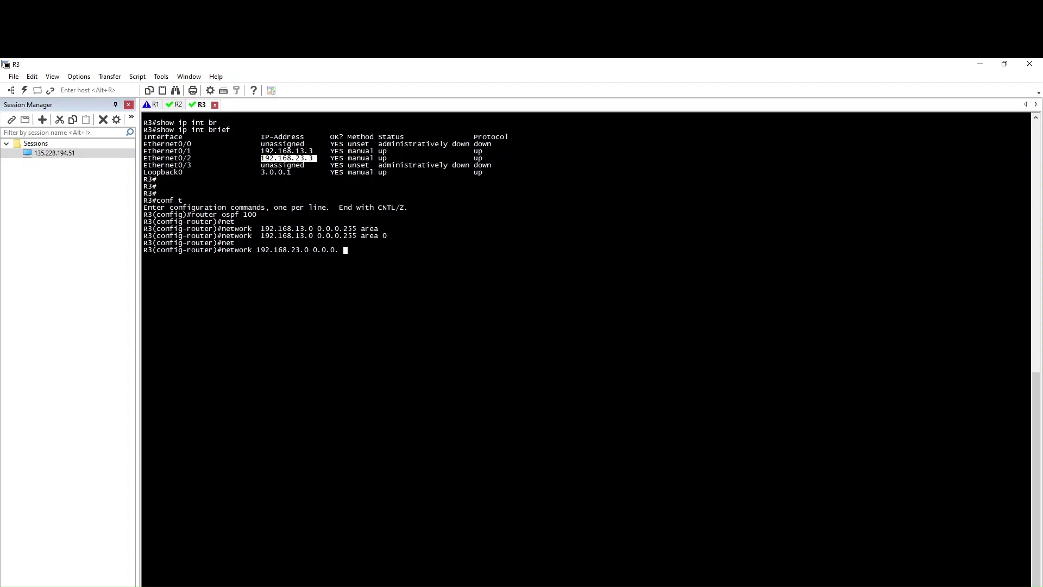
key(ctrl+a)
text(area)
key(Tab)
text(0)
key(Return)
Leave configuration mode on R3 with end and save the configuration with wr.
key(Return)
text(end)
key(Return)
key(Return)
text(wr)
key(Return)
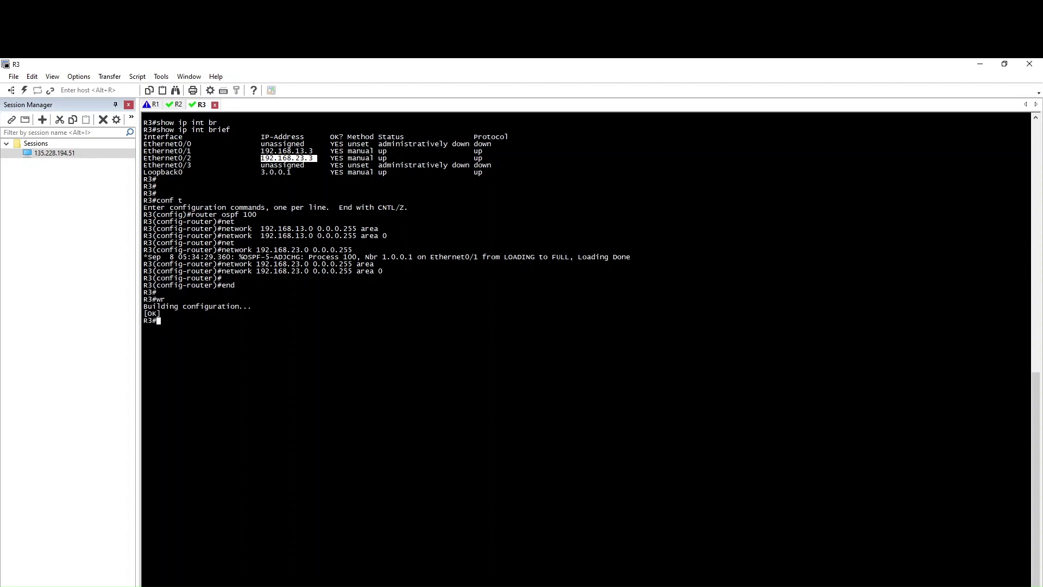
key(Return)
key(Return)
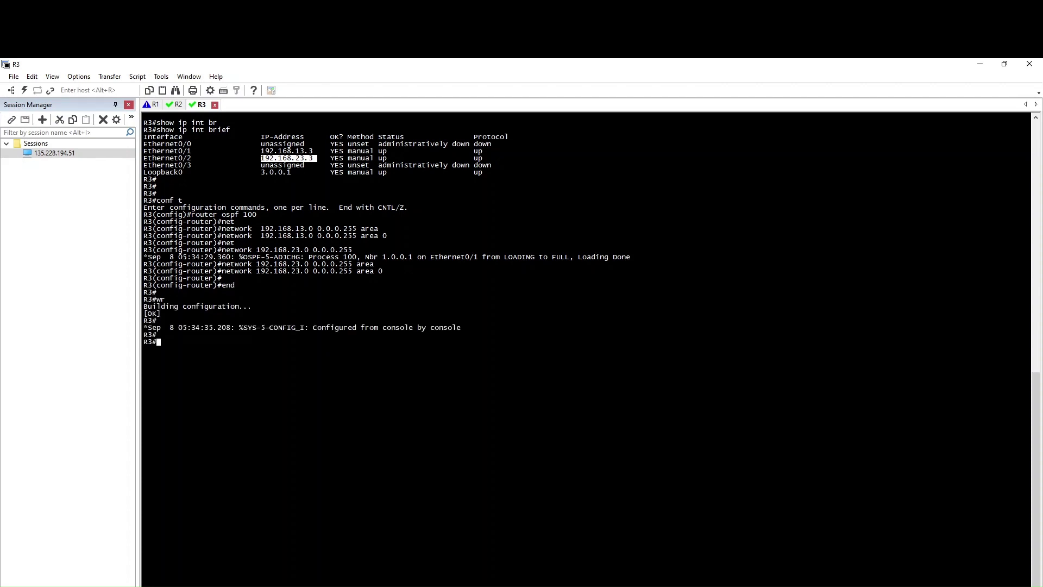
Try to show R3's OSPF neighbors.
text(show ips ofp nei)
key(Tab)
key(Return)
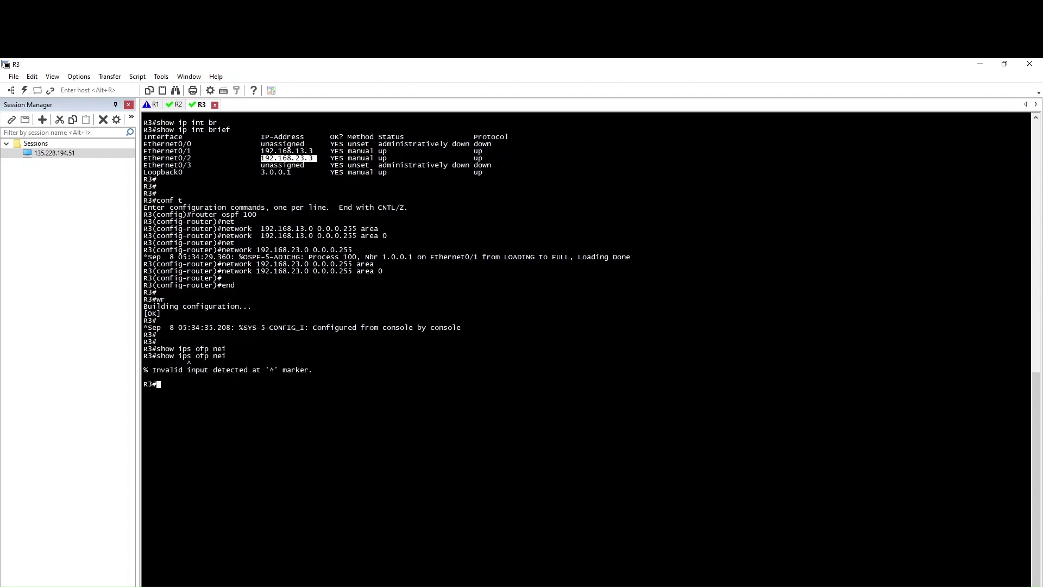
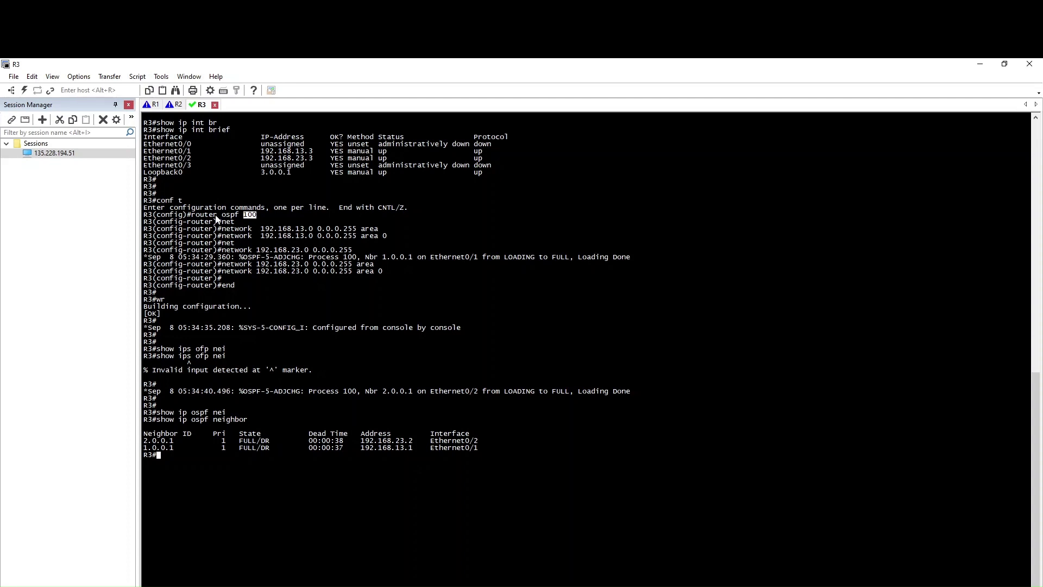
Examine the router ospf command entered on R3, focusing on its process ID.
drag(257, 217, 191, 218)
click(240, 216)
drag(244, 215, 255, 216)
click(289, 280)
Show the OSPF interface details on R3 with show ip ospf interface.
key(Return)
text(show ip)
text(ospf int)
key(Return)
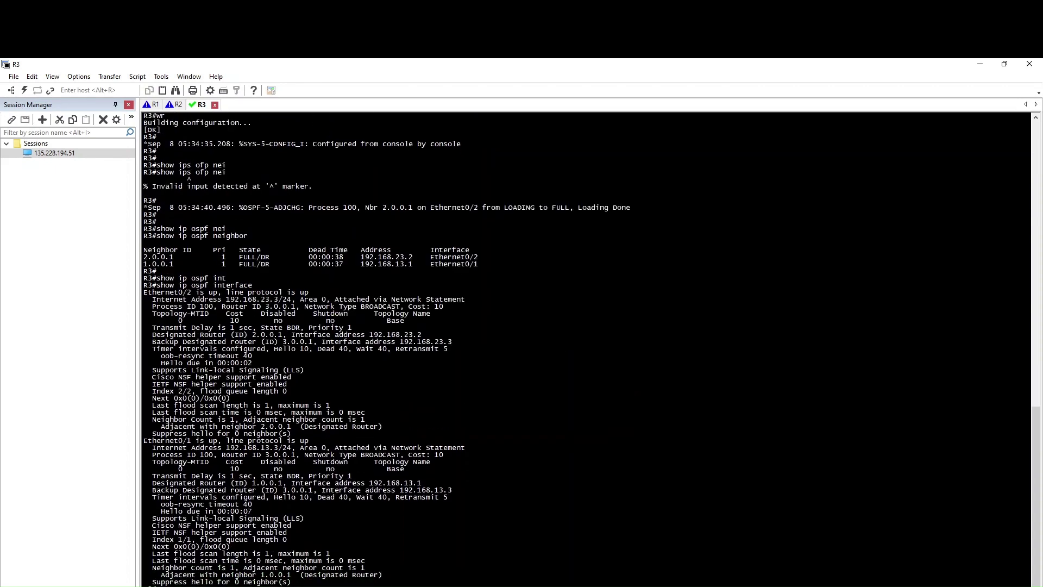
Show R3's routing table with show ip route and examine the OSPF-learned paths to 192.168.12.0/24.
text(show ip route)
key(Tab)
key(Return)
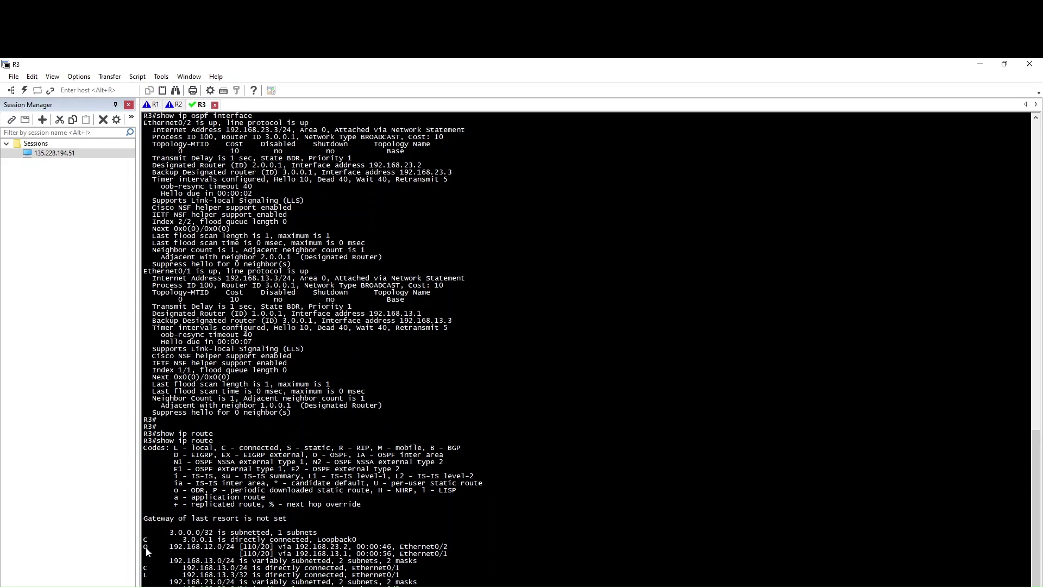
mouse_move(146, 547)
mouse_down()
mouse_move(482, 560)
mouse_move(128, 551)
mouse_up()
click(458, 564)
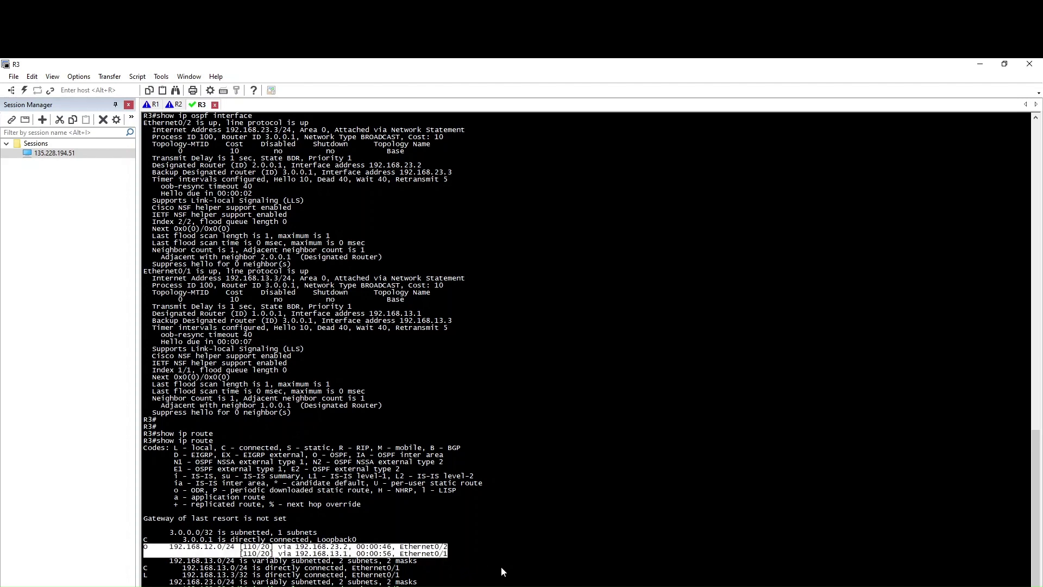
click(448, 557)
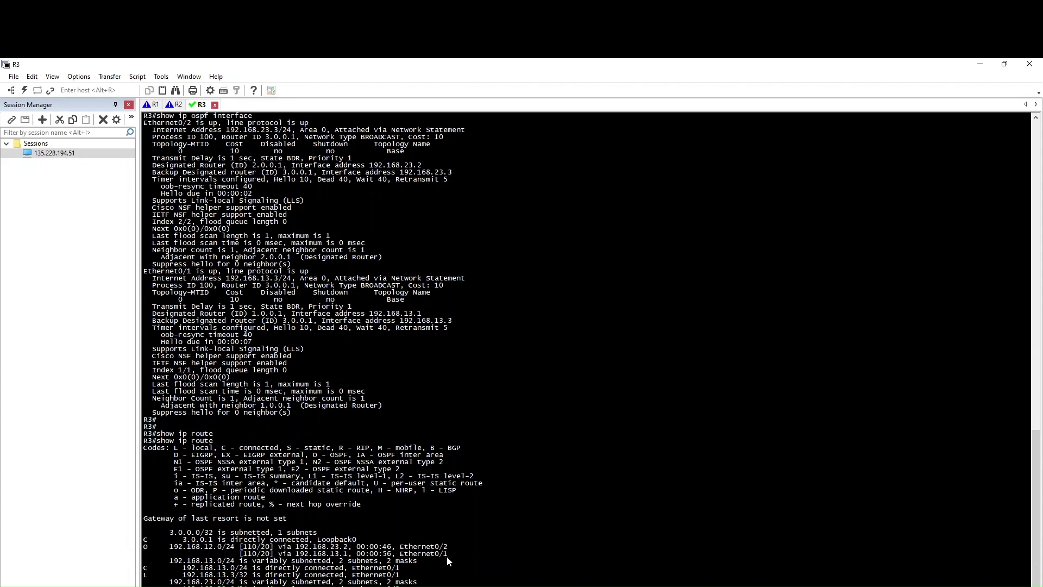
drag(449, 553, 126, 552)
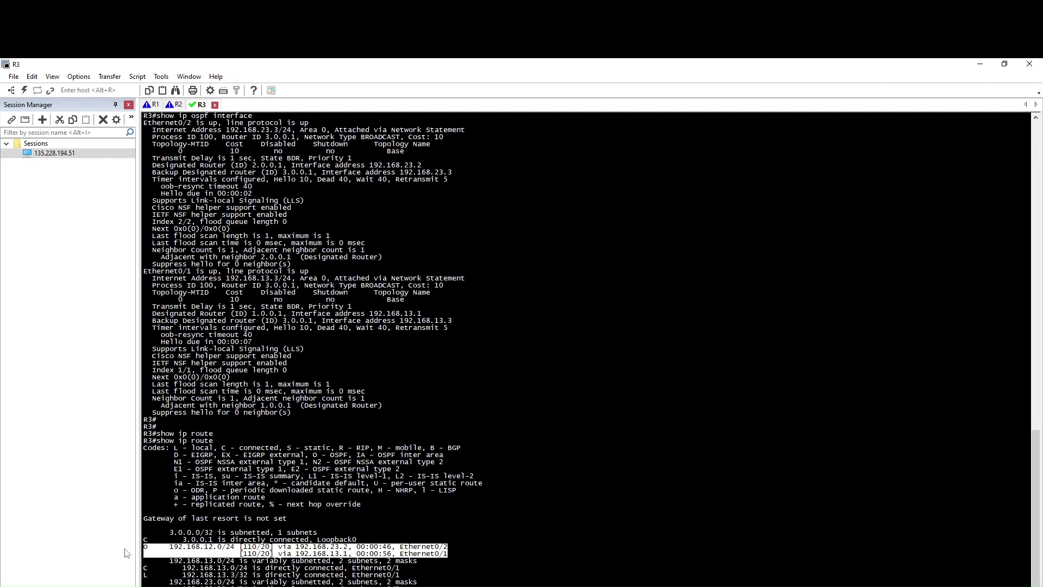
click(251, 541)
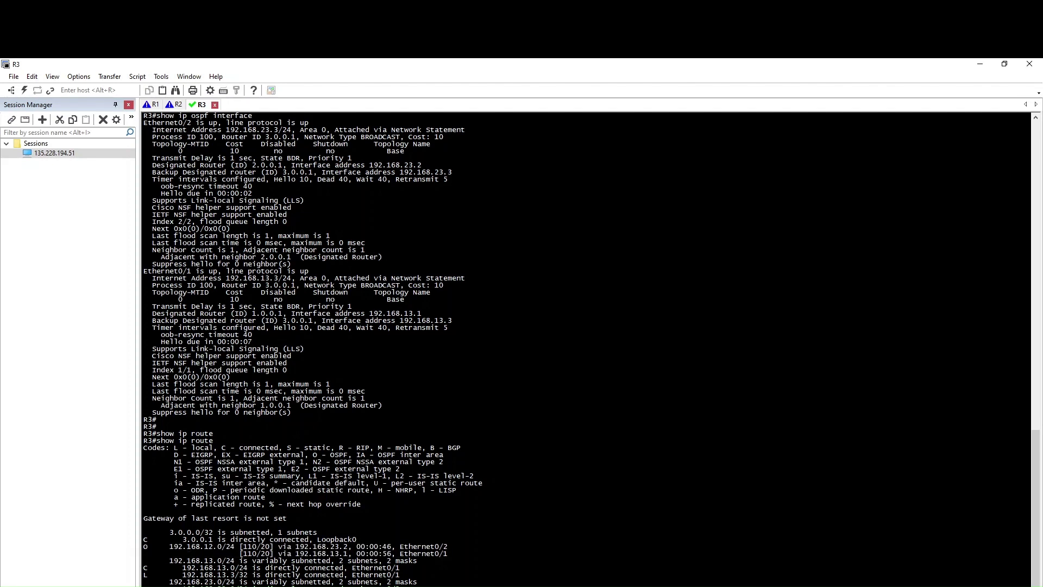
Show only R3's OSPF routes with show ip route ospf and examine the learned entry.
key(Return)
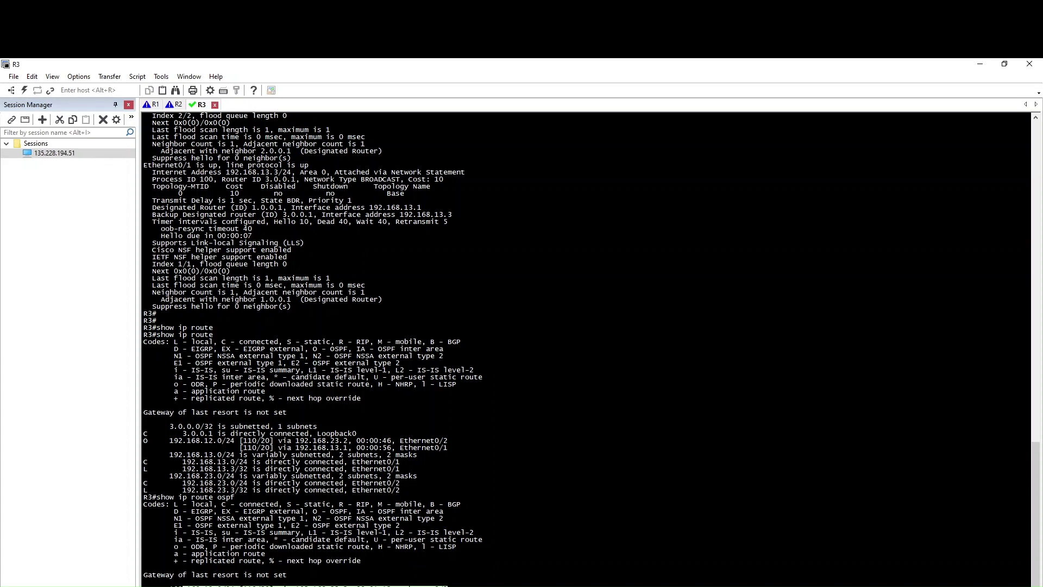
drag(182, 586, 143, 586)
click(148, 586)
drag(247, 586, 403, 586)
click(446, 586)
drag(148, 585, 447, 585)
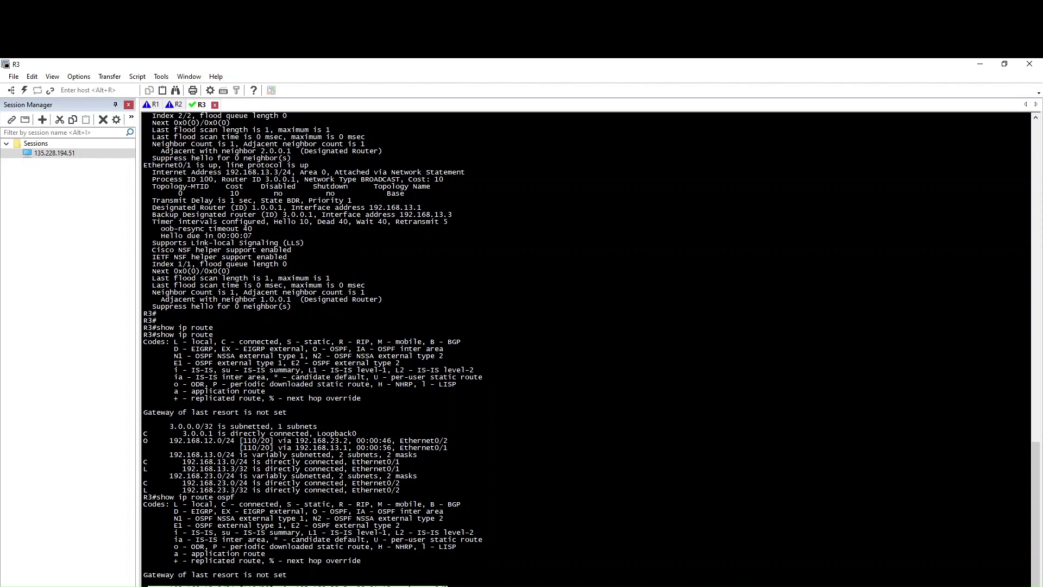
click(281, 554)
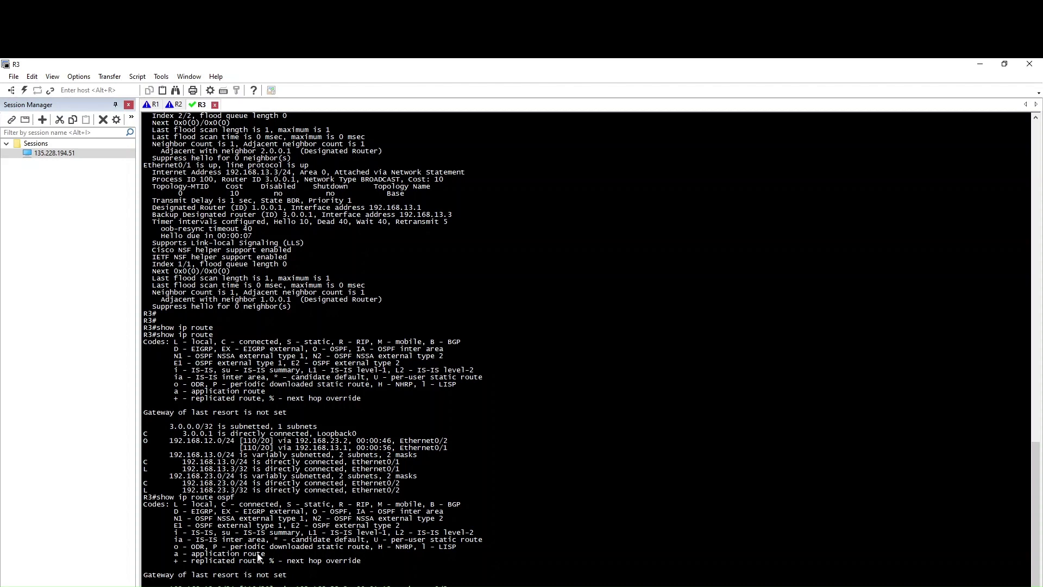